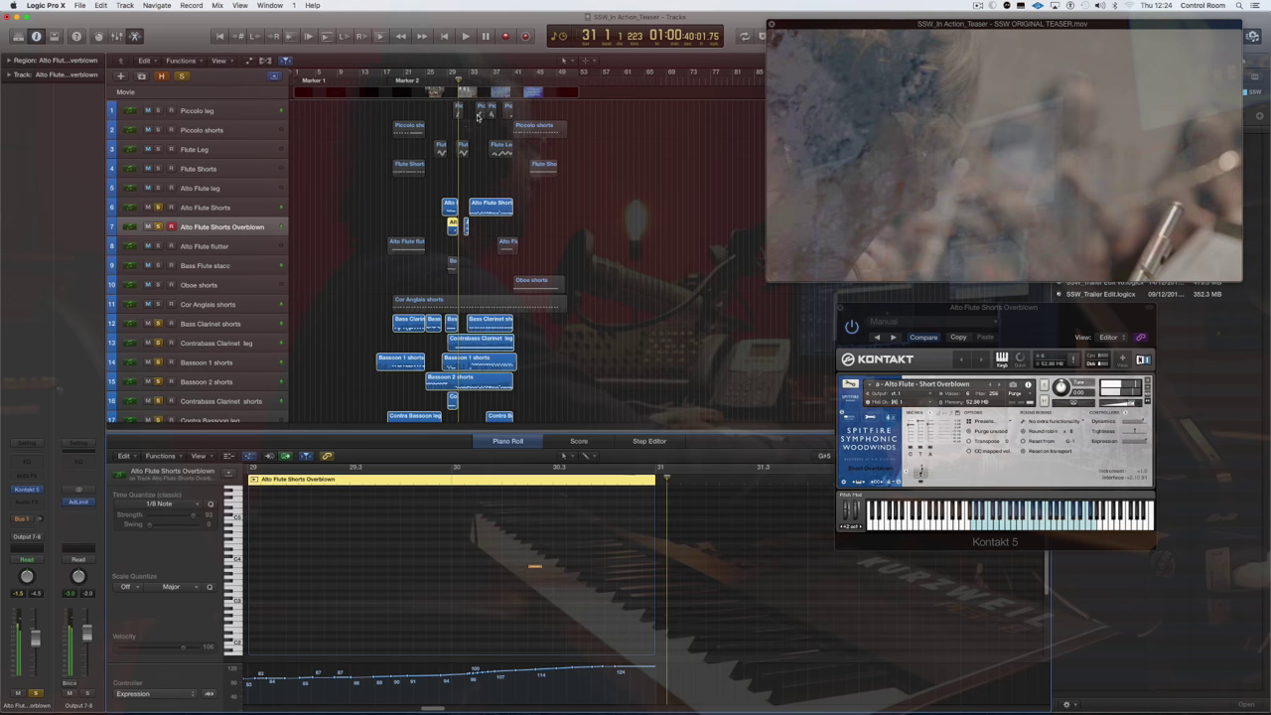
# Play the arrangement from around bar 27 with the Piccolo leg, Flute Leg and Cor Anglais shorts tracks added to the soloed woodwinds
pyautogui.doubleClick(440, 81)
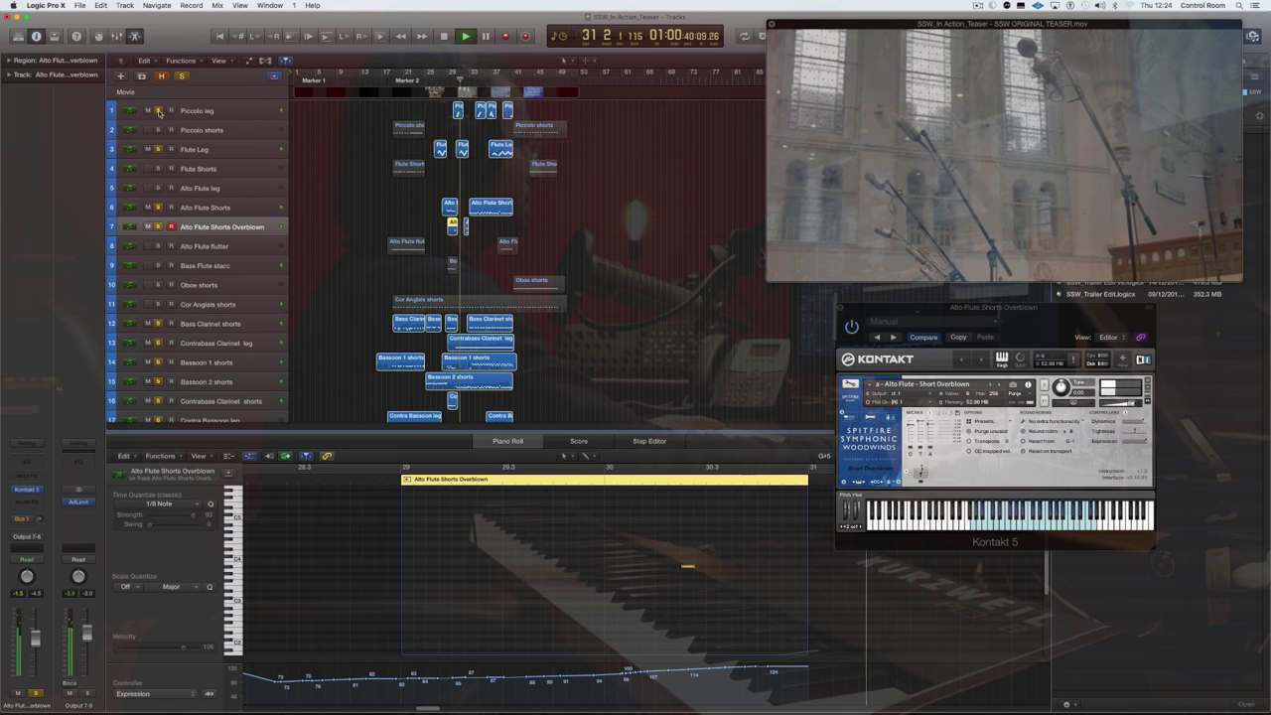
pyautogui.scroll(-5, 175, 308)
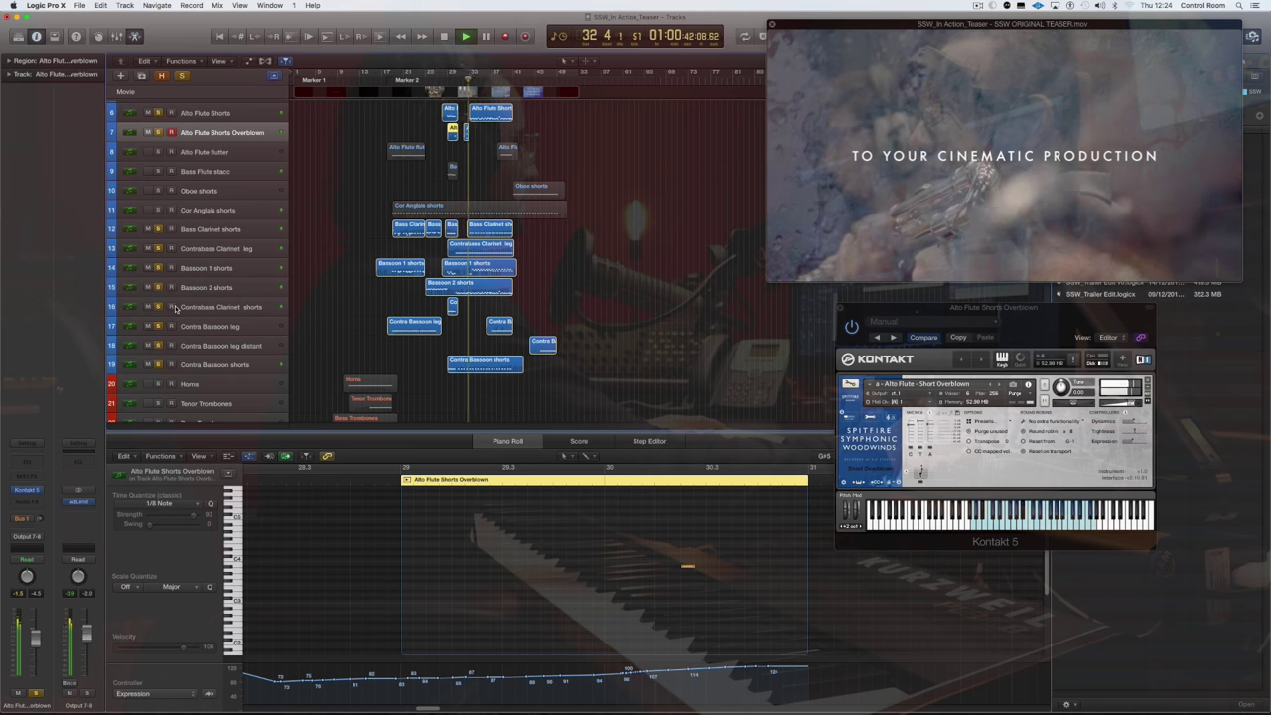
pyautogui.scroll(1, 157, 354)
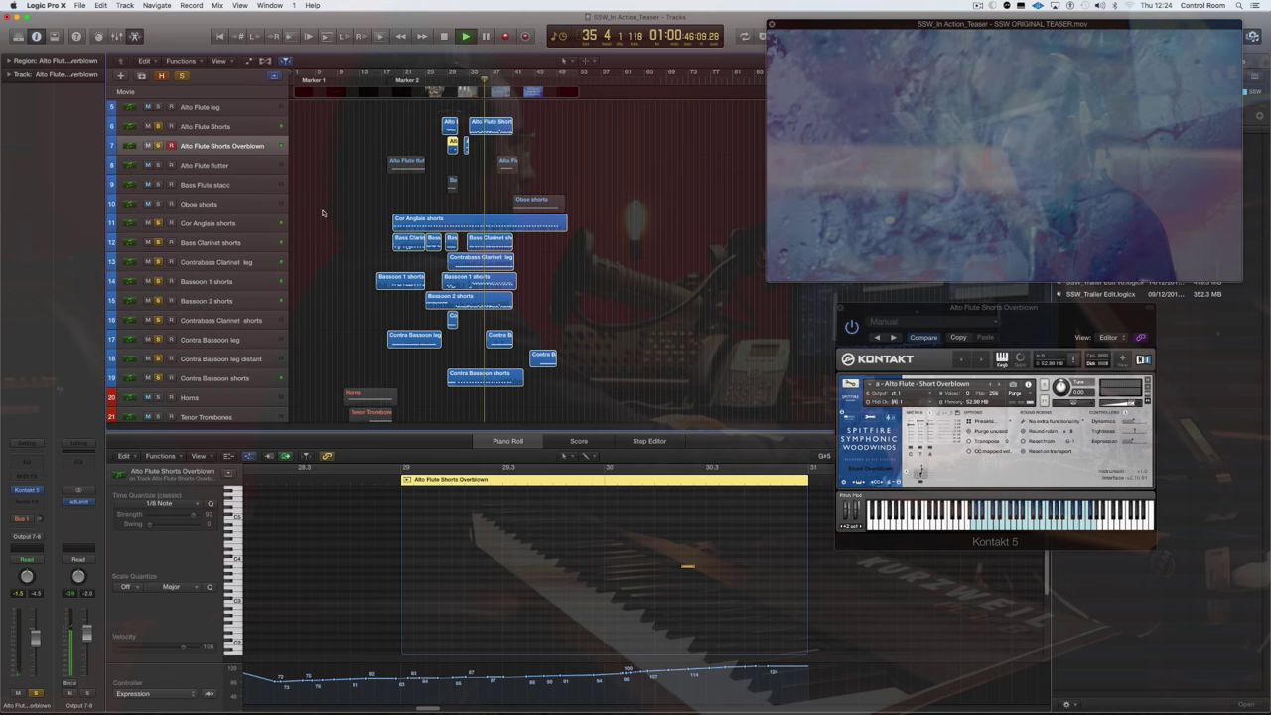
pyautogui.scroll(1, 408, 210)
pyautogui.scroll(1, 360, 219)
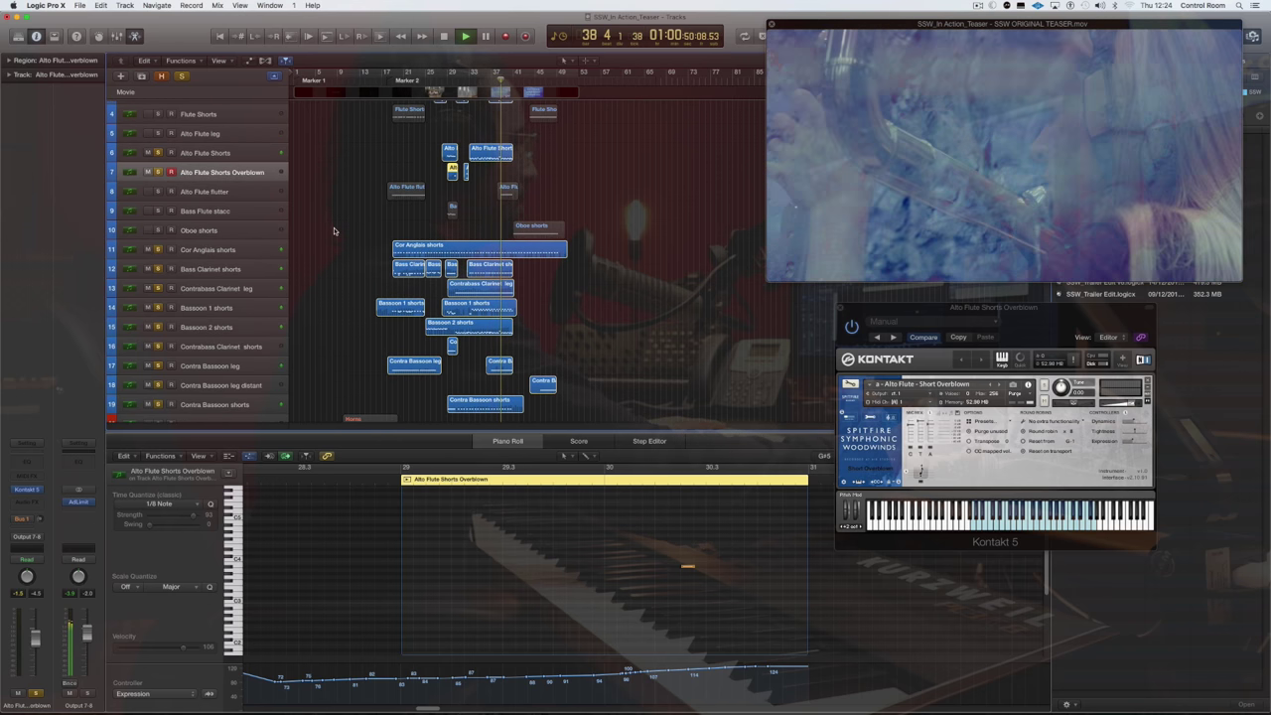
pyautogui.scroll(-2, 343, 227)
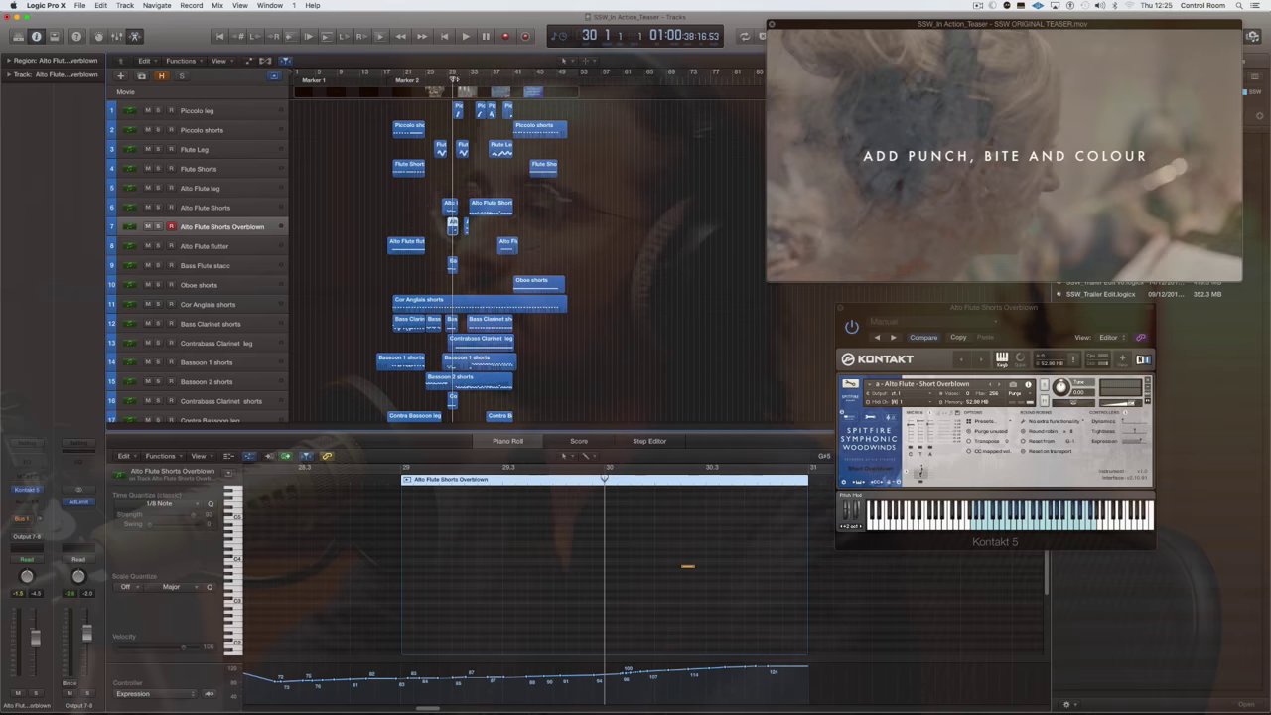
# Show the notes of the Bassoon 2 shorts region in the piano roll
pyautogui.scroll(-3, 394, 264)
pyautogui.scroll(-5, 324, 278)
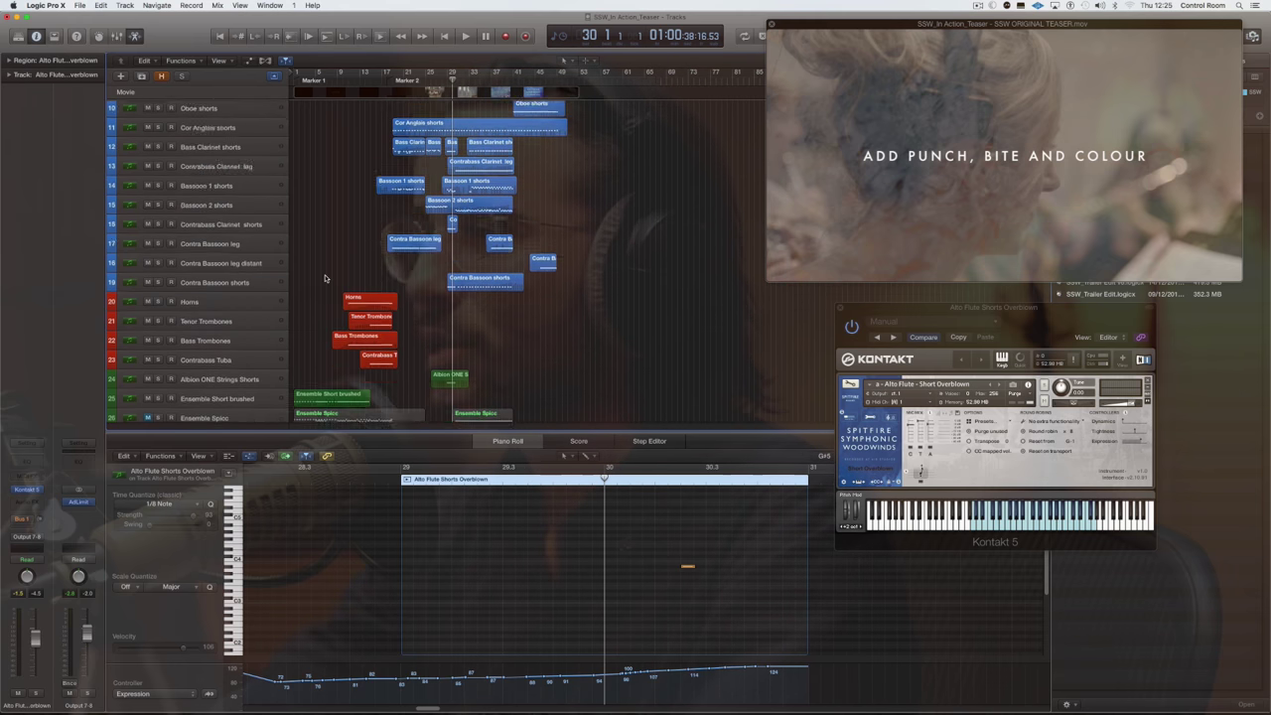
pyautogui.scroll(3, 452, 239)
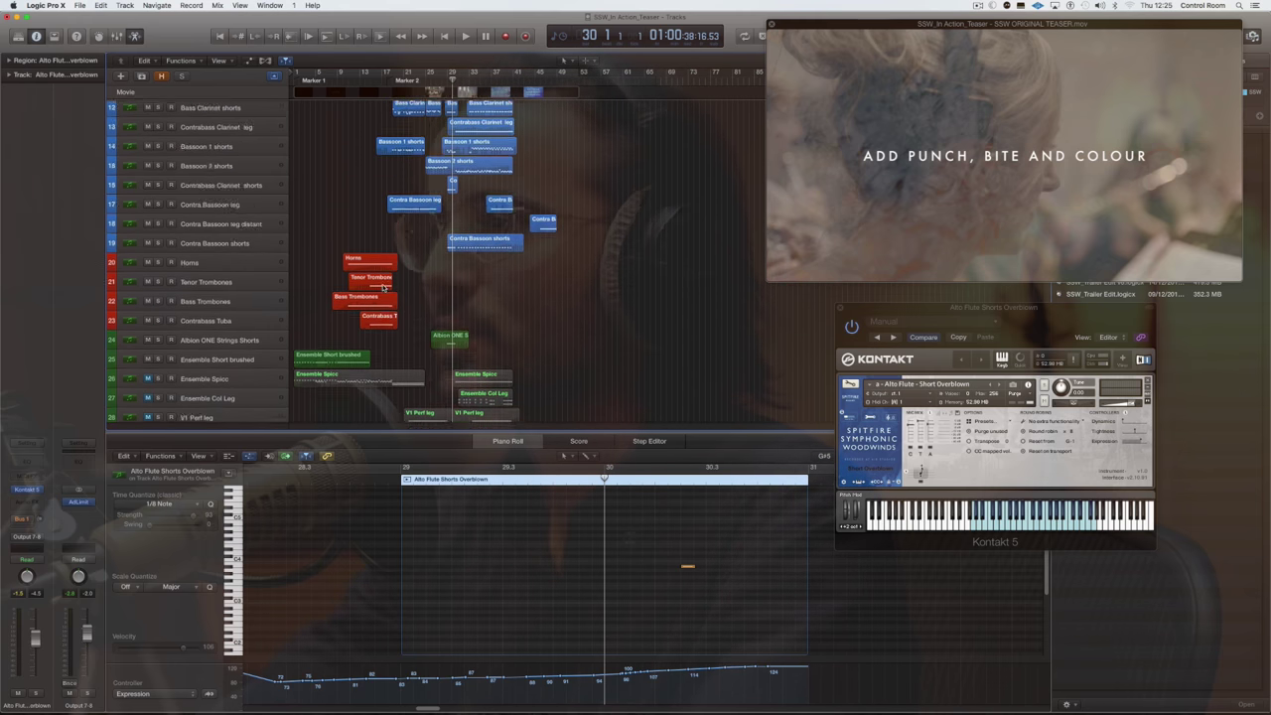
pyautogui.click(468, 183)
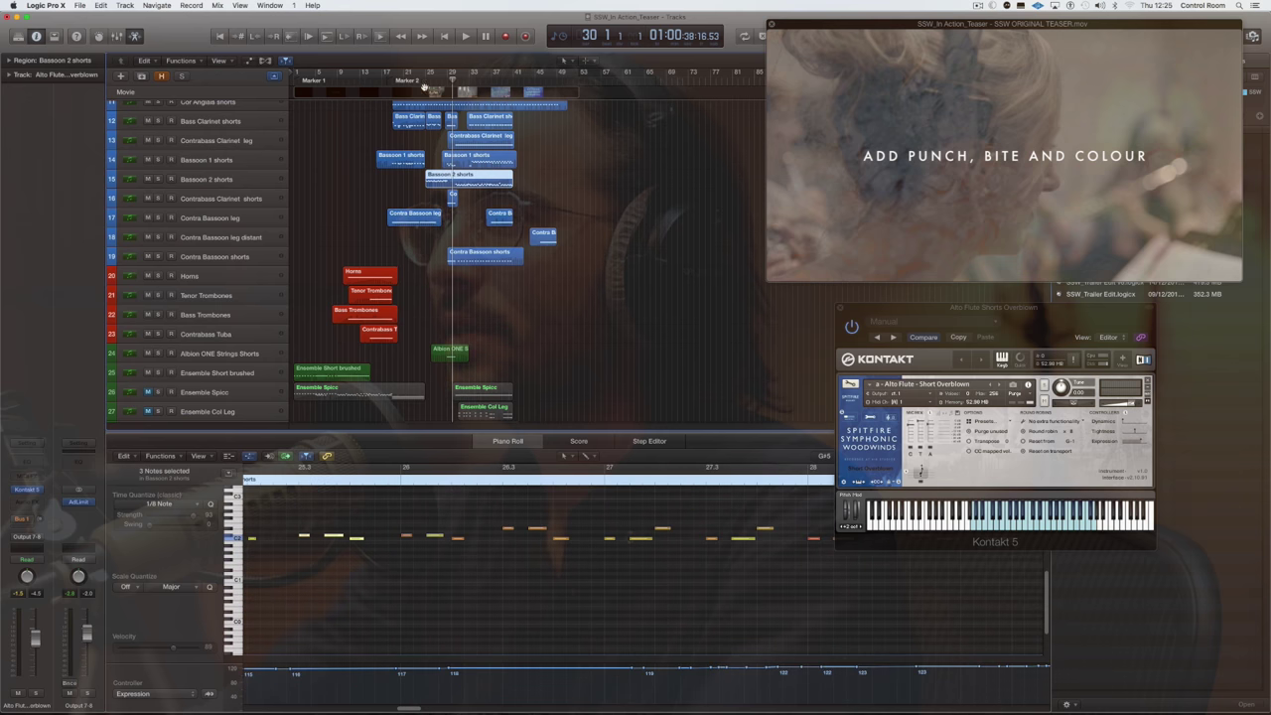
pyautogui.click(427, 81)
# Solo the first Ensemble Spicc region and play it from bar 10
pyautogui.scroll(-6, 227, 187)
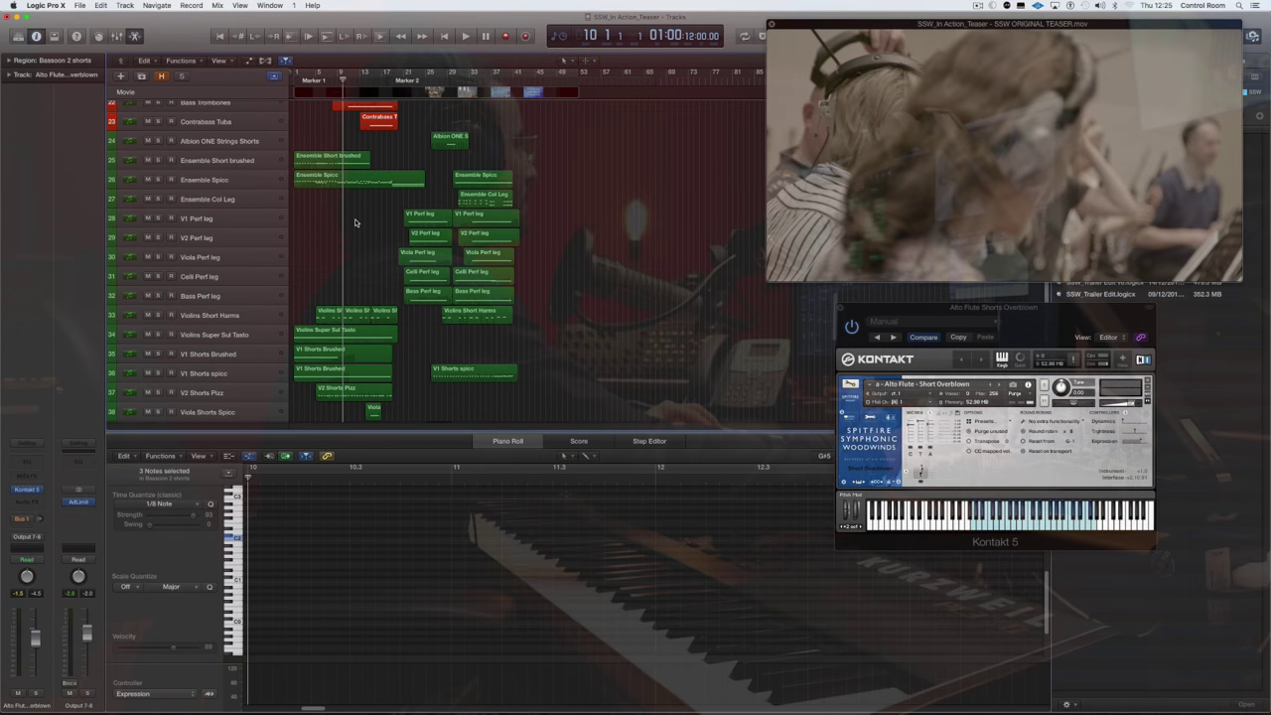
pyautogui.click(349, 179)
pyautogui.press('space')
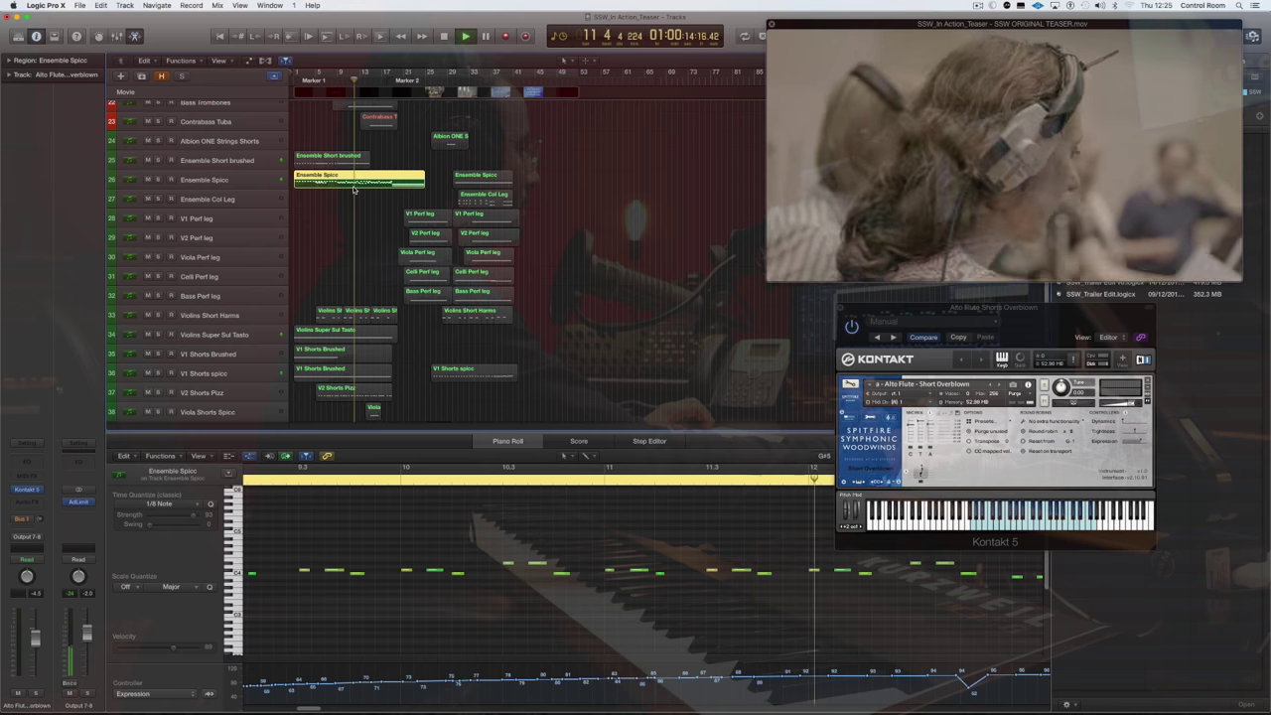
# Solo the Bassoon 2 shorts region, play it from bar 29, and replay it from around bar 31
pyautogui.scroll(2, 345, 202)
pyautogui.scroll(8, 358, 213)
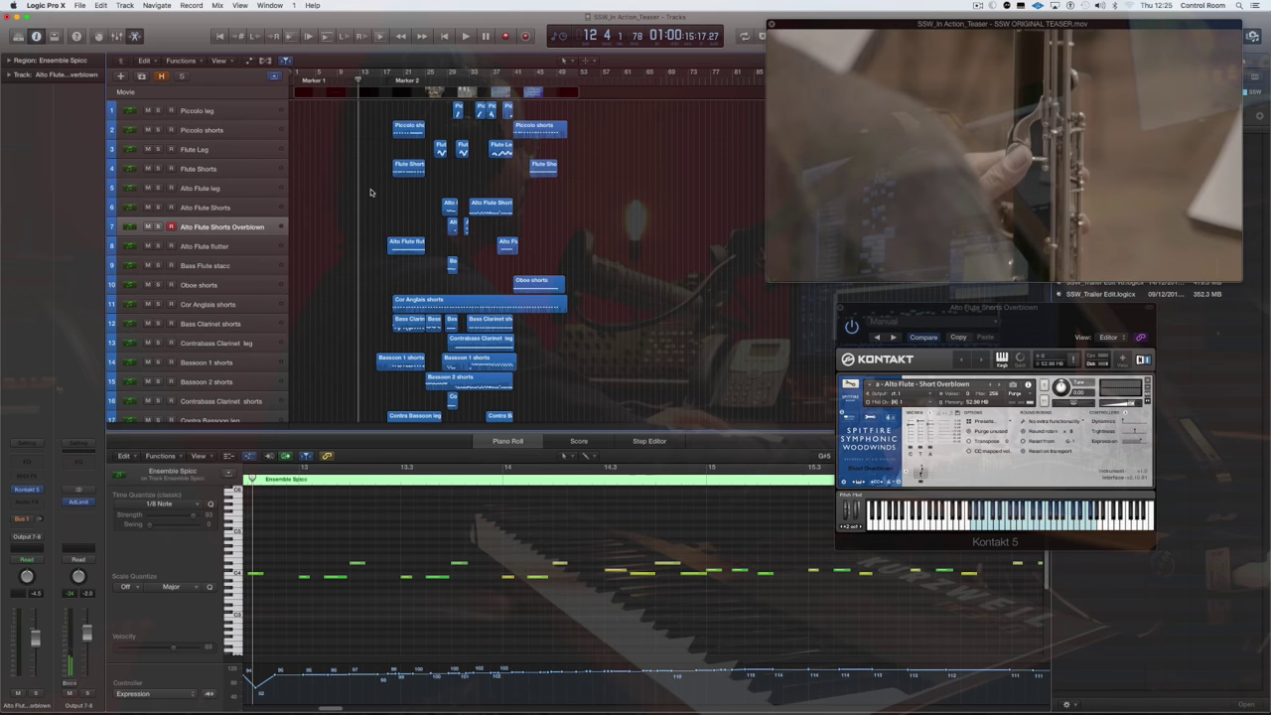
pyautogui.click(478, 339)
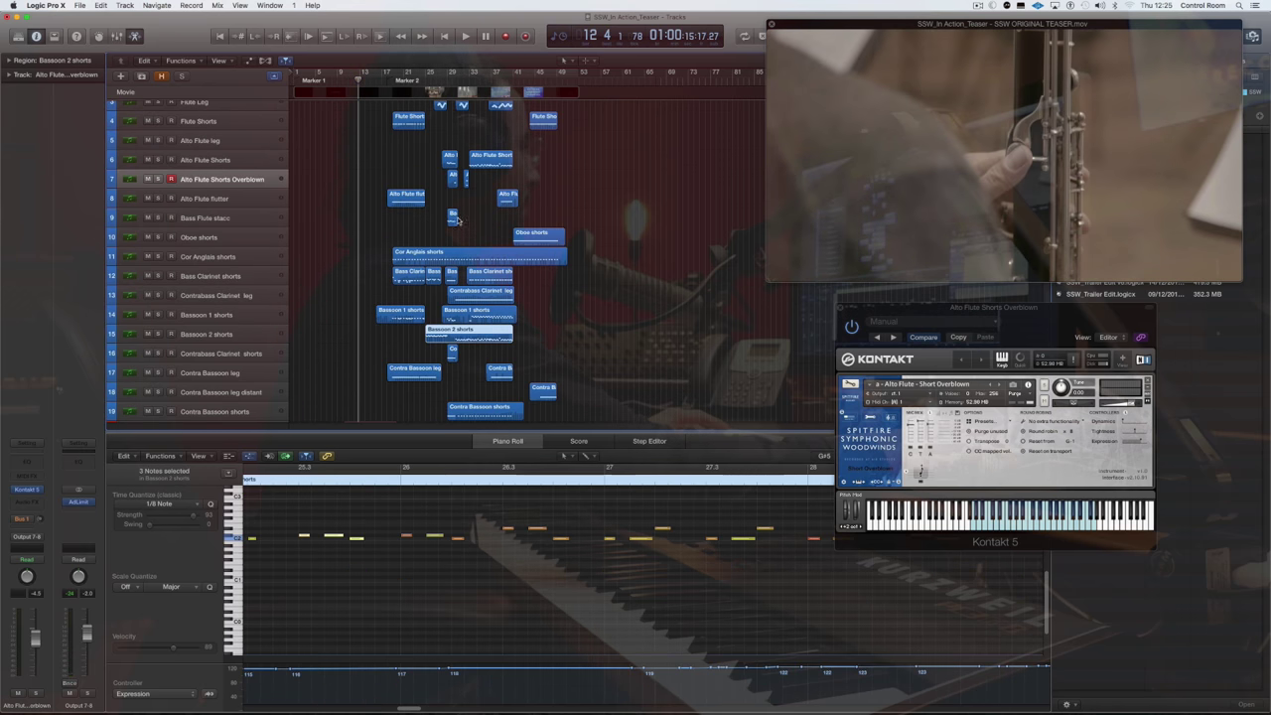
pyautogui.click(447, 80)
pyautogui.hotkey('ctrl', 's')
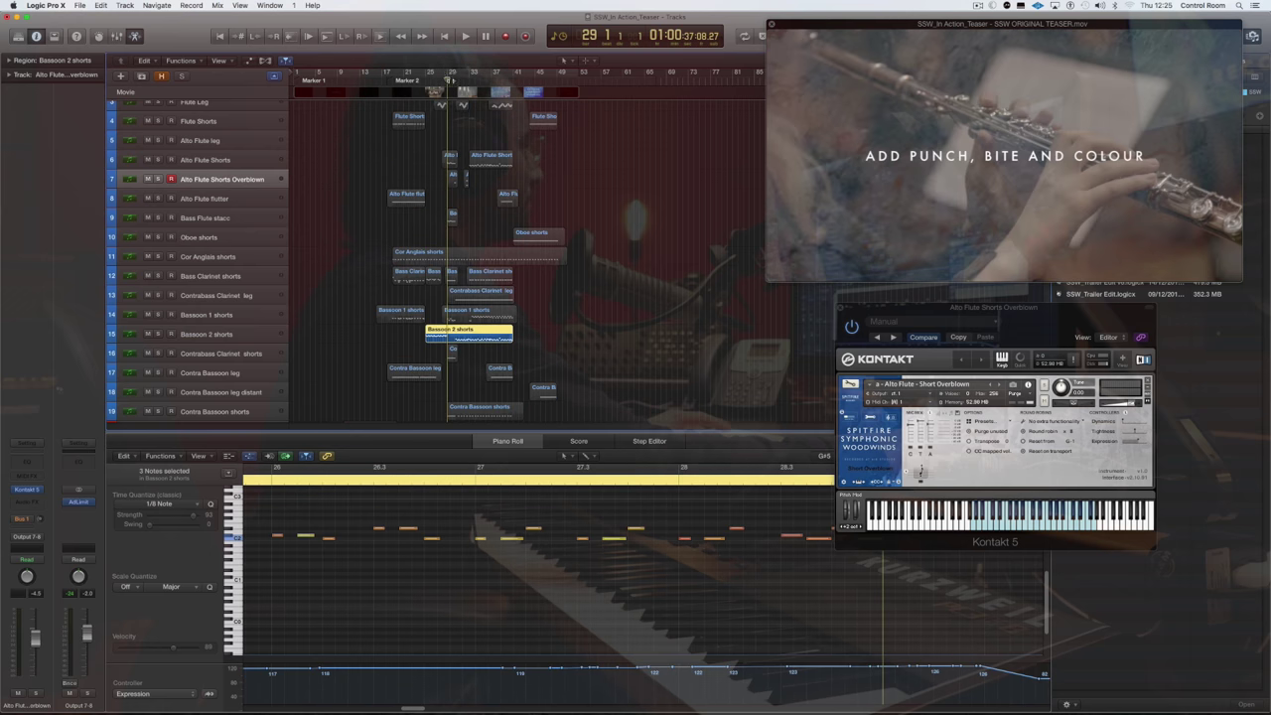
pyautogui.press('space')
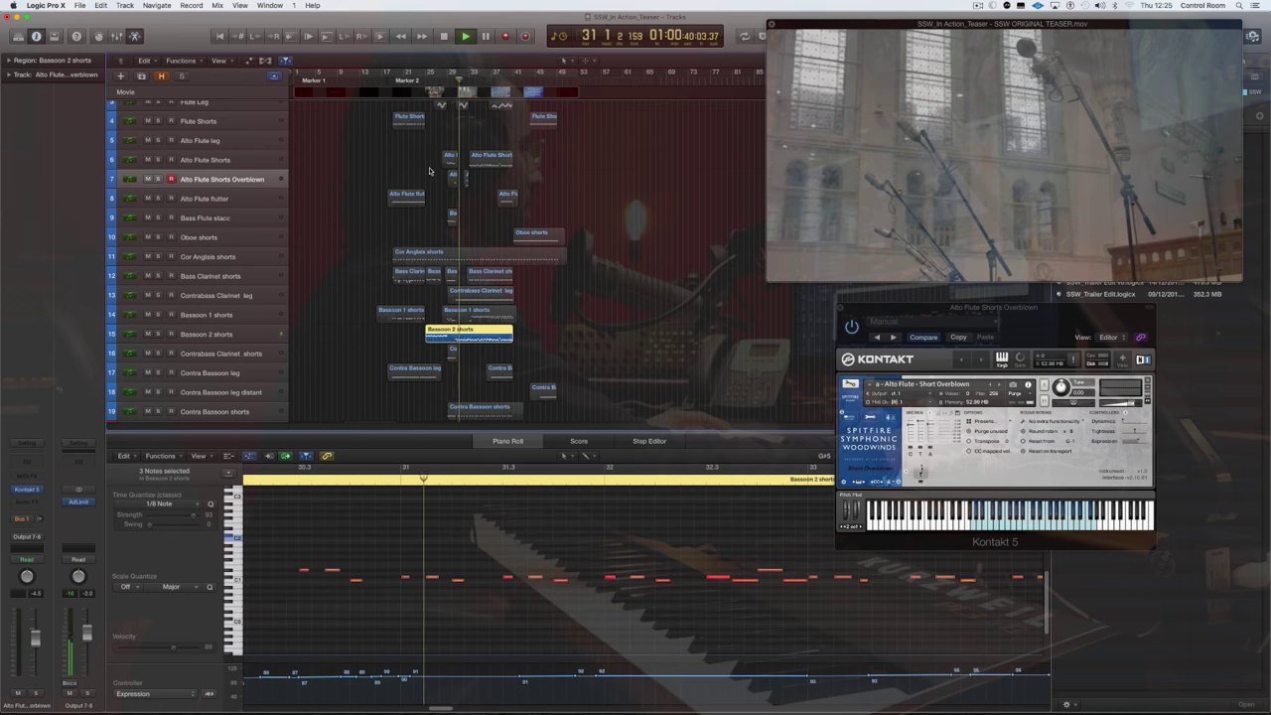
pyautogui.scroll(-4, 387, 334)
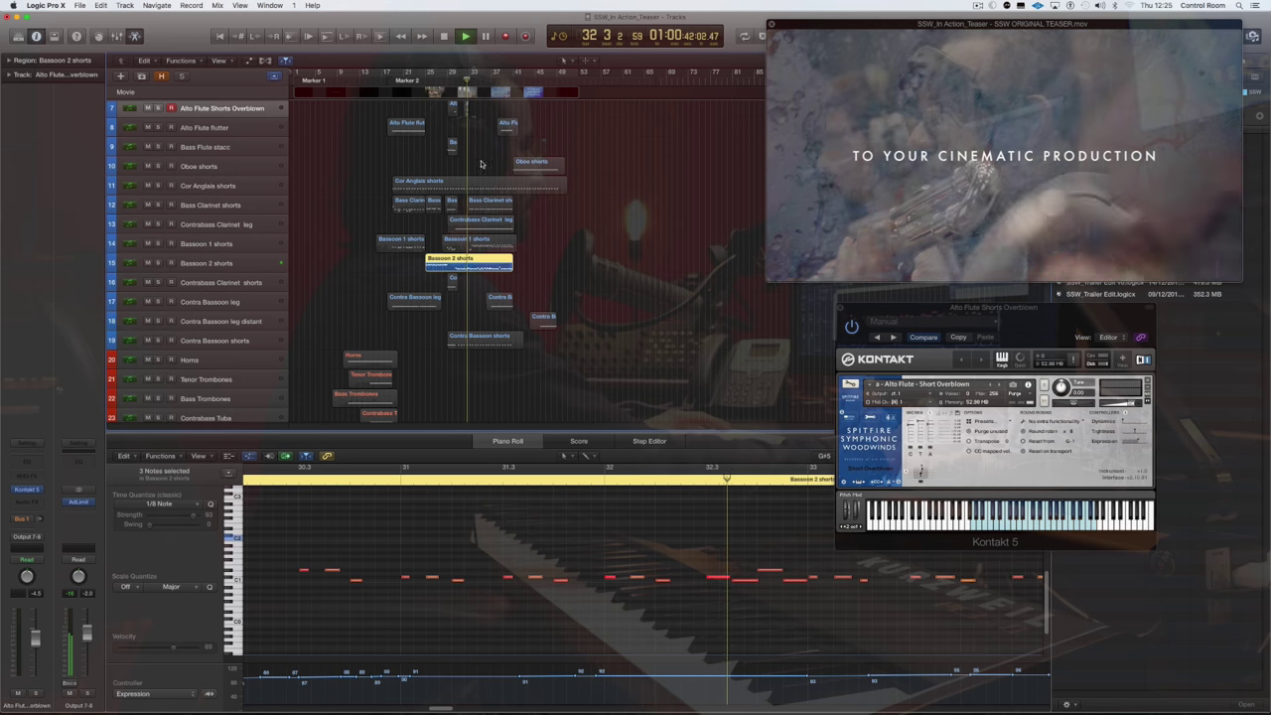
pyautogui.scroll(2, 449, 134)
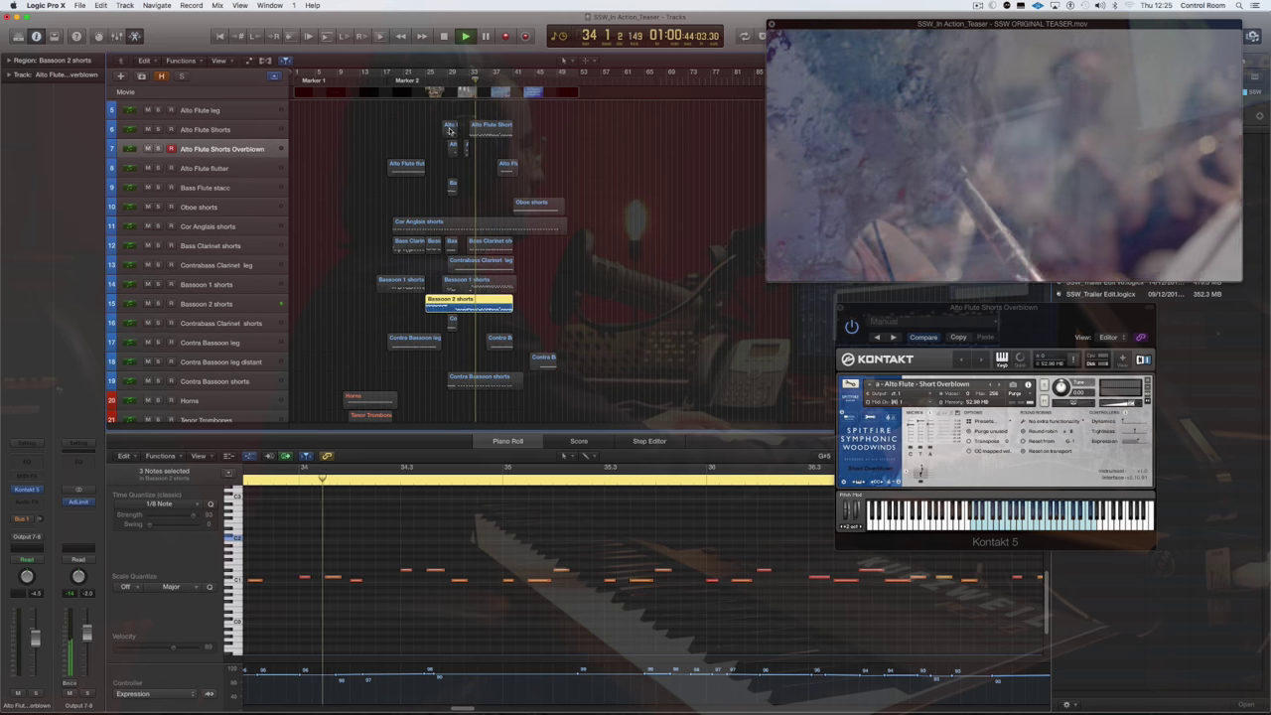
pyautogui.click(462, 82)
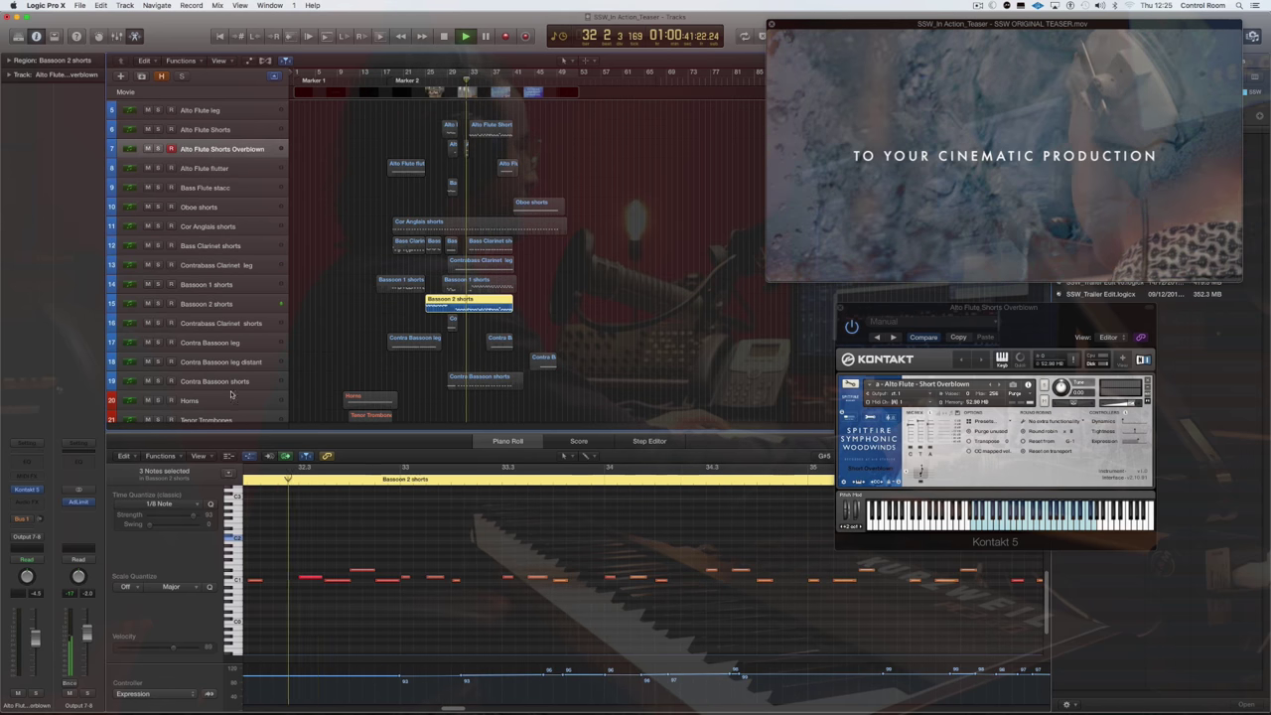
pyautogui.press('space')
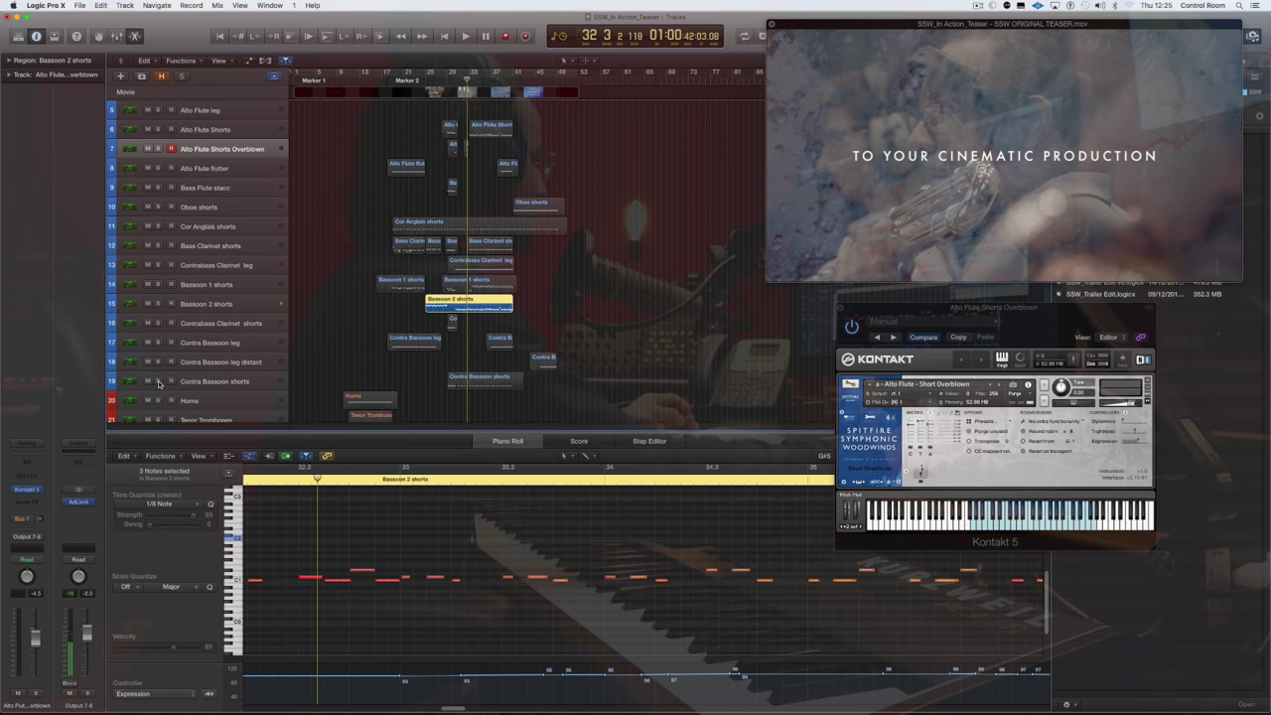
# Add the Bass Clarinet shorts, Bassoon 1 shorts and Contra Bassoon shorts regions to the soloed selection and play them together from around bar 32
pyautogui.click(199, 382)
pyautogui.keyDown('shift'); pyautogui.click(475, 302); pyautogui.keyUp('shift')
pyautogui.press('space')
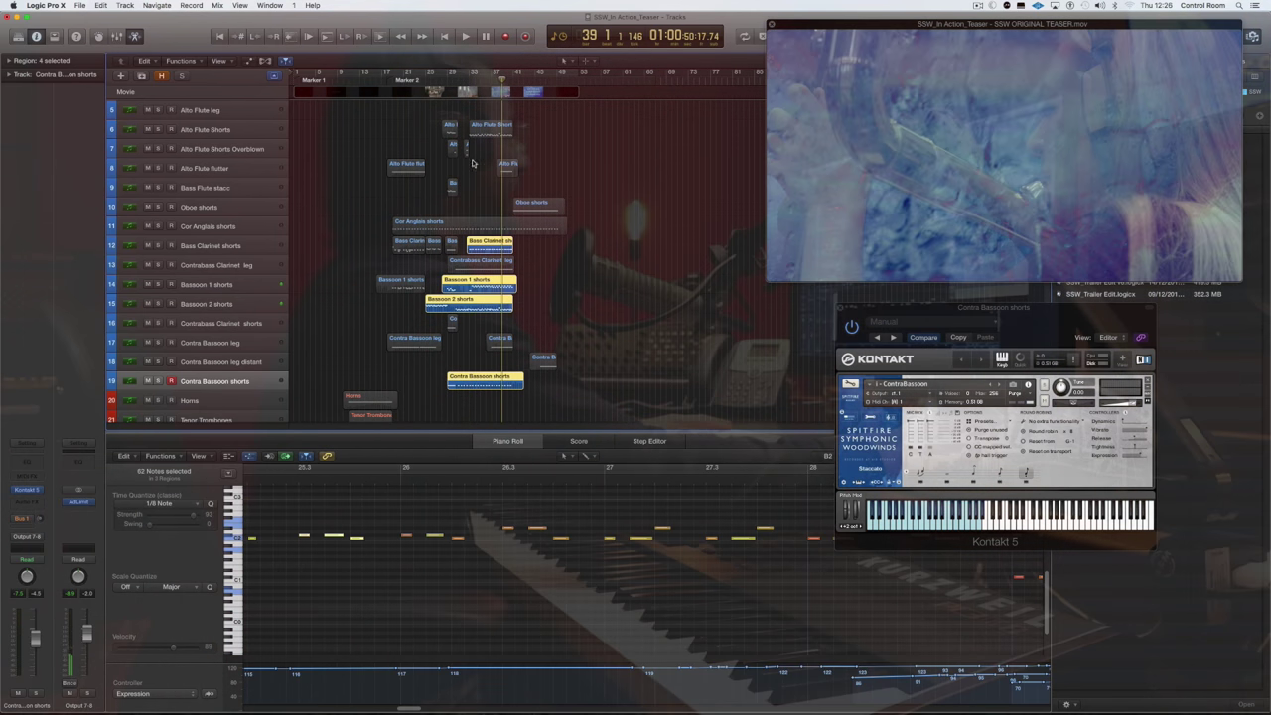
pyautogui.click(463, 78)
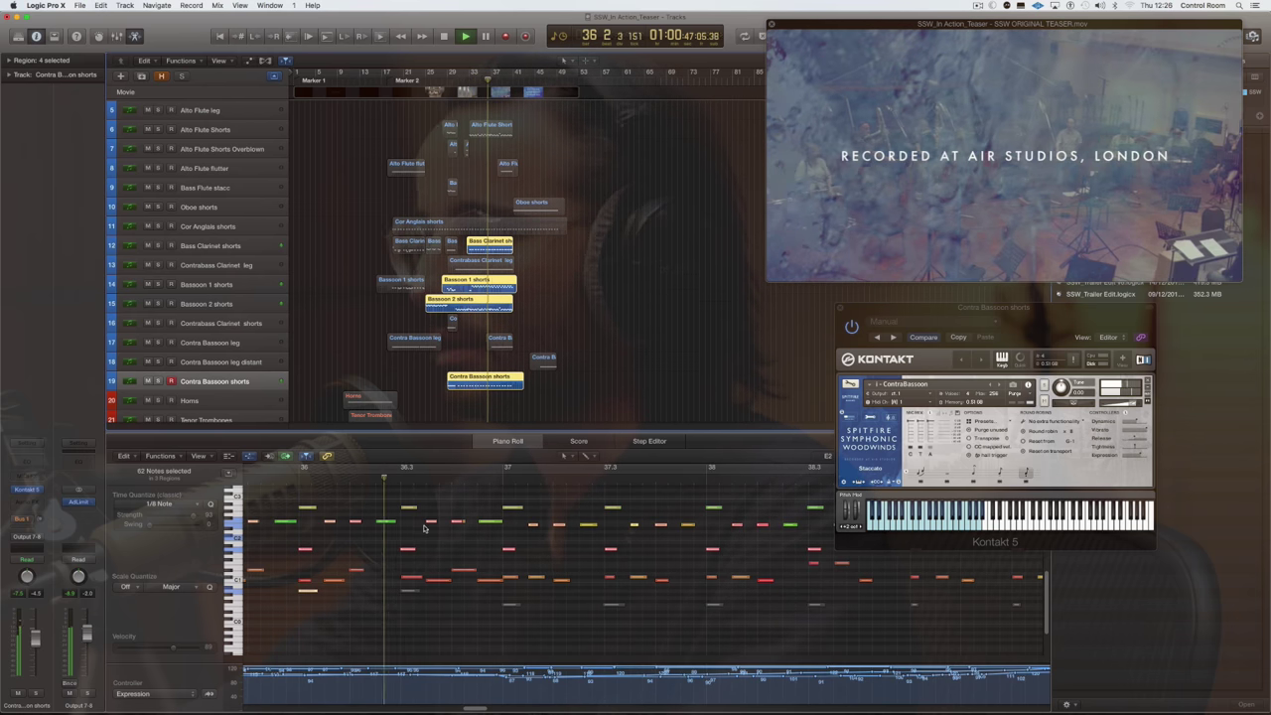
# Include the longer Alto Flute Shorts region in the soloed selection and play the combination from around bar 34
pyautogui.keyDown('shift'); pyautogui.click(480, 132); pyautogui.keyUp('shift')
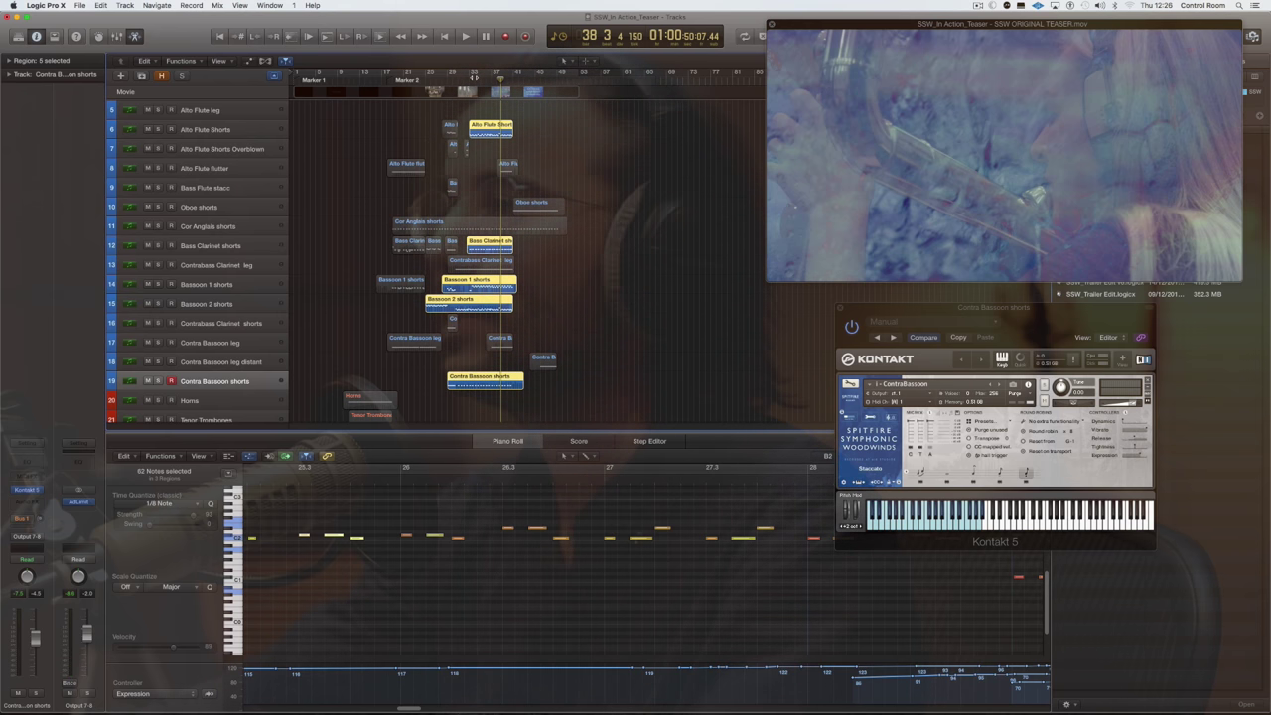
pyautogui.click(474, 78)
pyautogui.press('space')
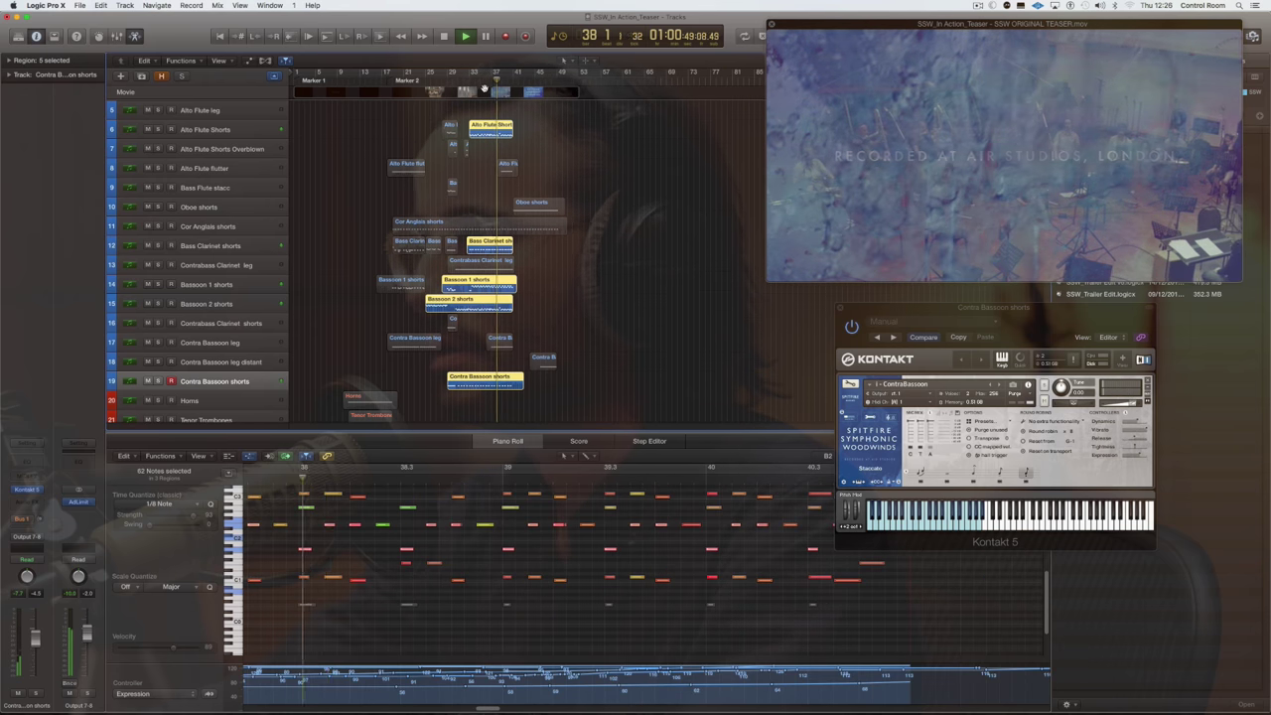
pyautogui.press('space')
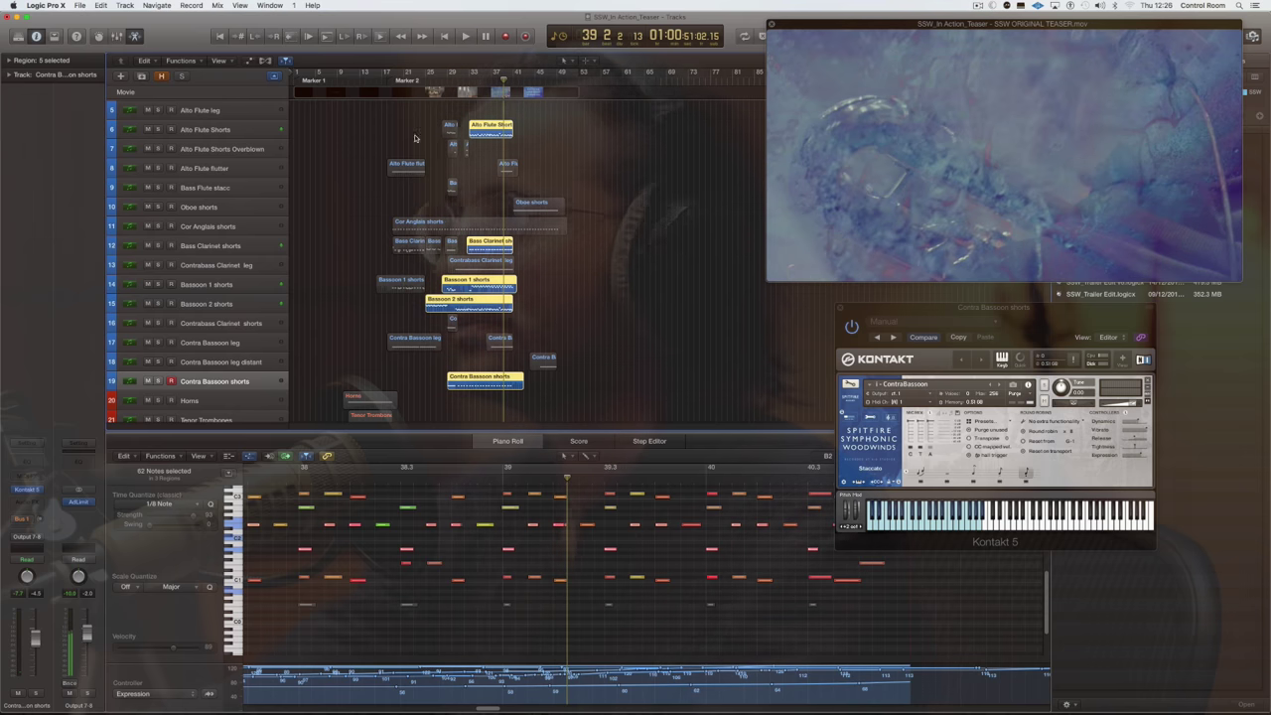
# Add the Piccolo leg and Flute Leg regions between bars 34 and 41 to the soloed selection and play it
pyautogui.scroll(4, 417, 221)
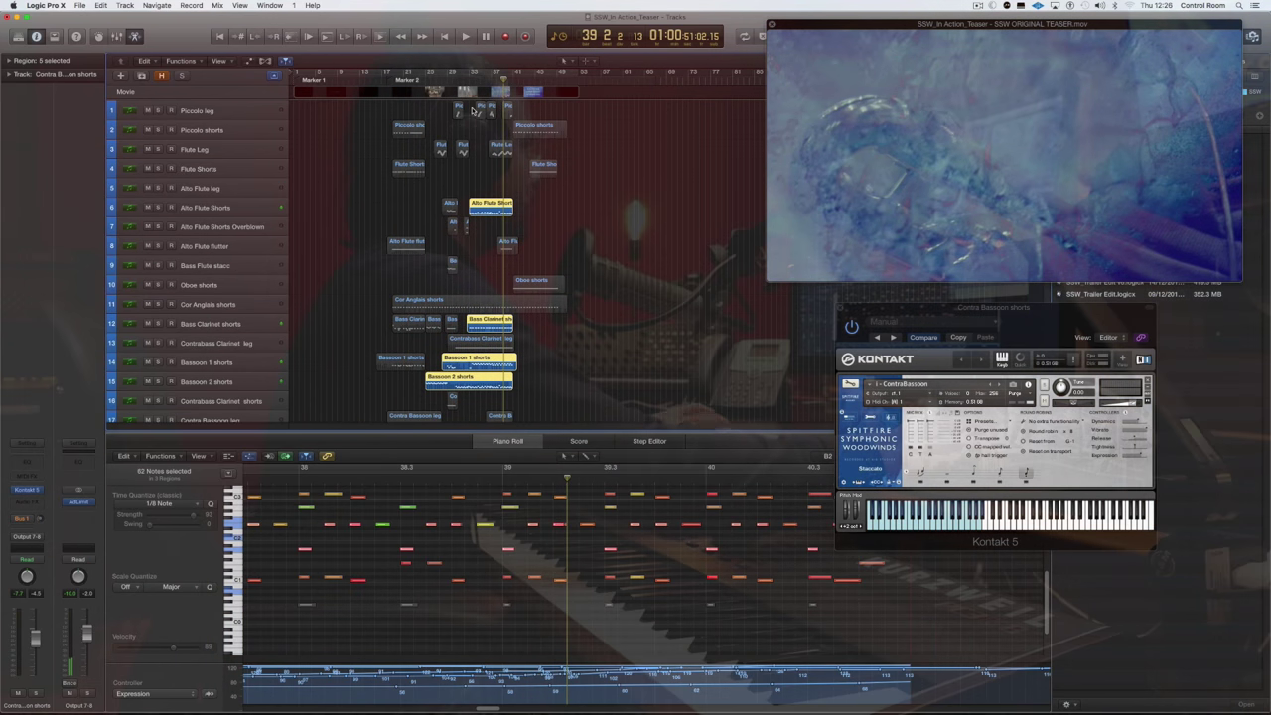
pyautogui.moveTo(478, 114); pyautogui.dragTo(504, 149)
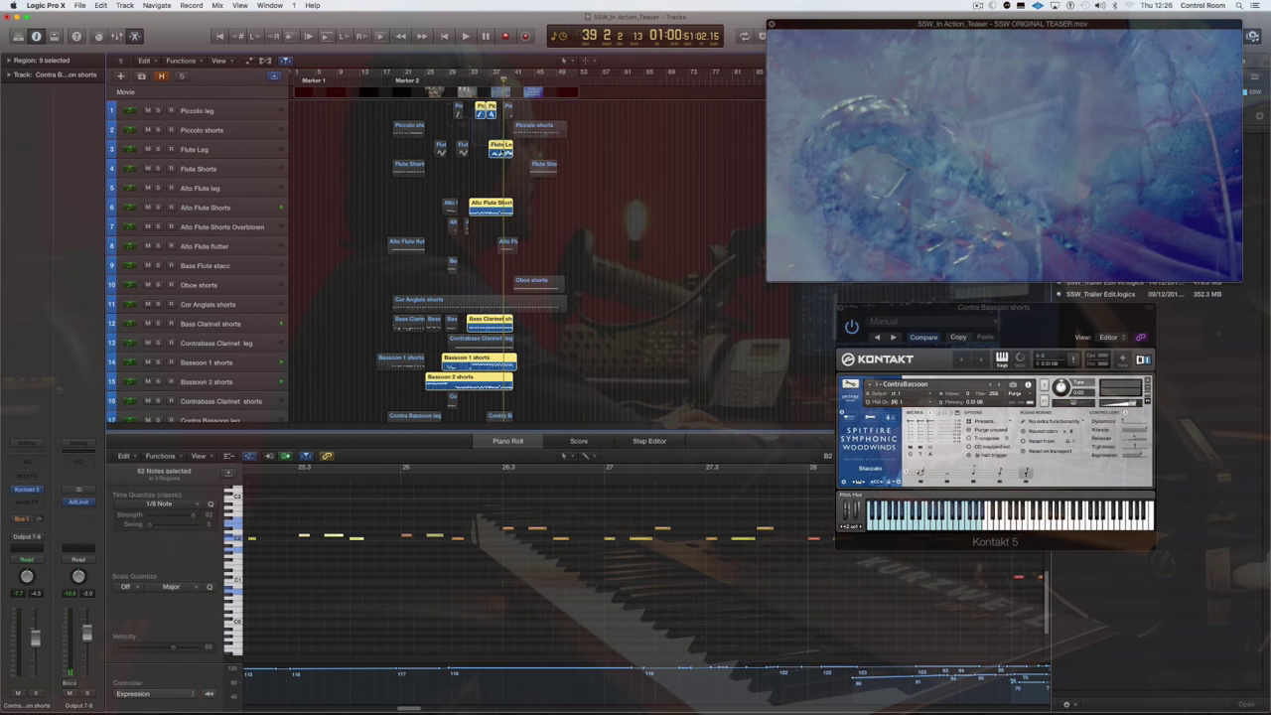
pyautogui.click(475, 75)
pyautogui.press('space')
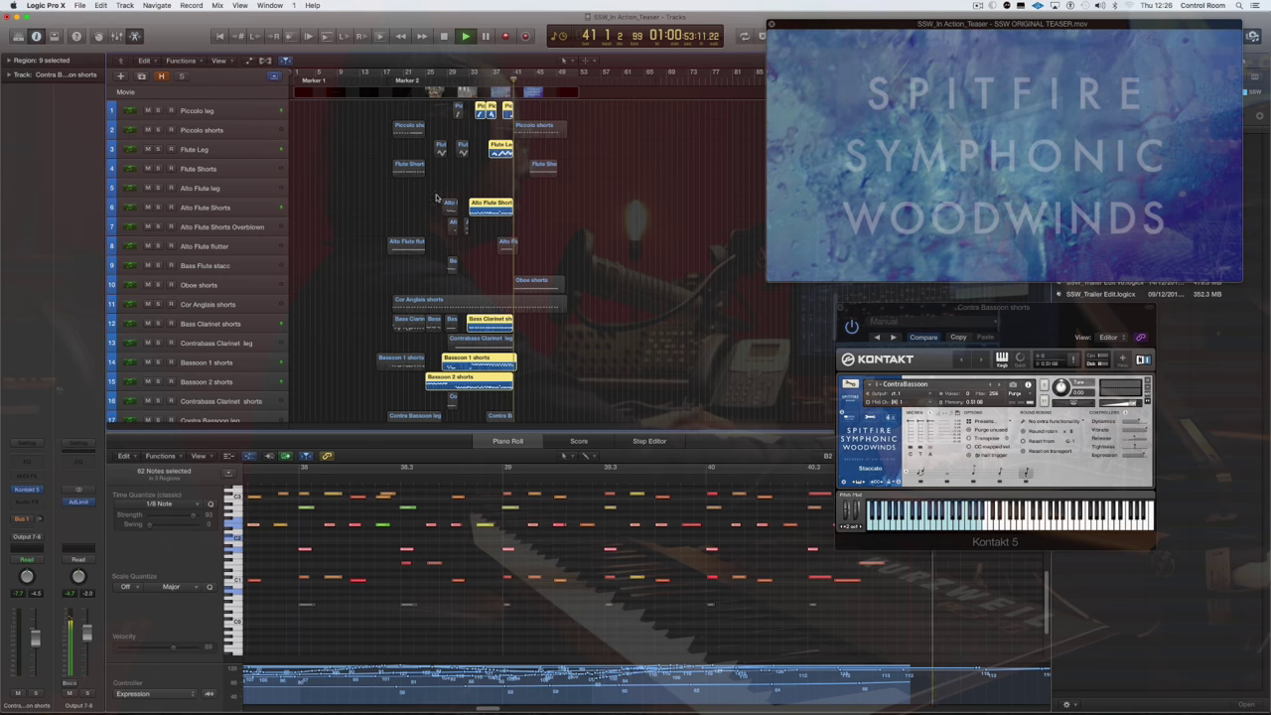
# Extend the soloed selection with the Cor Anglais shorts region and play it from around bar 34
pyautogui.keyDown('shift'); pyautogui.click(476, 303); pyautogui.keyUp('shift')
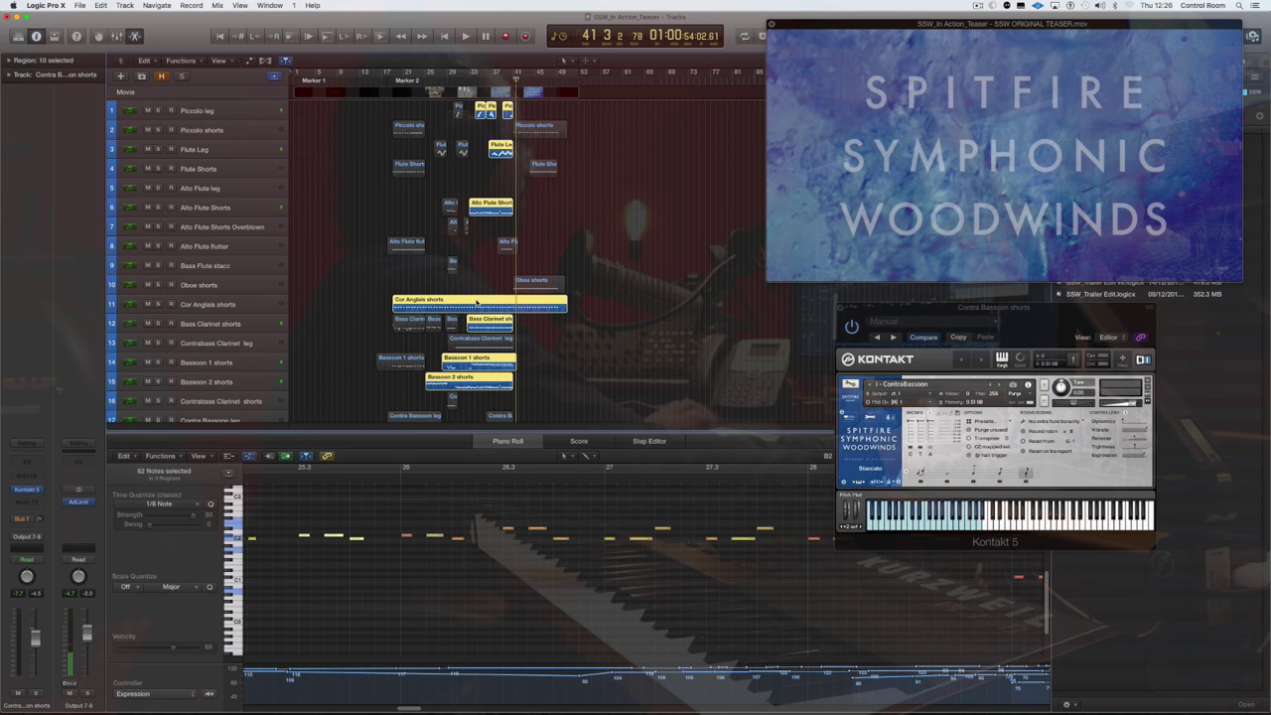
pyautogui.click(476, 76)
pyautogui.press('space')
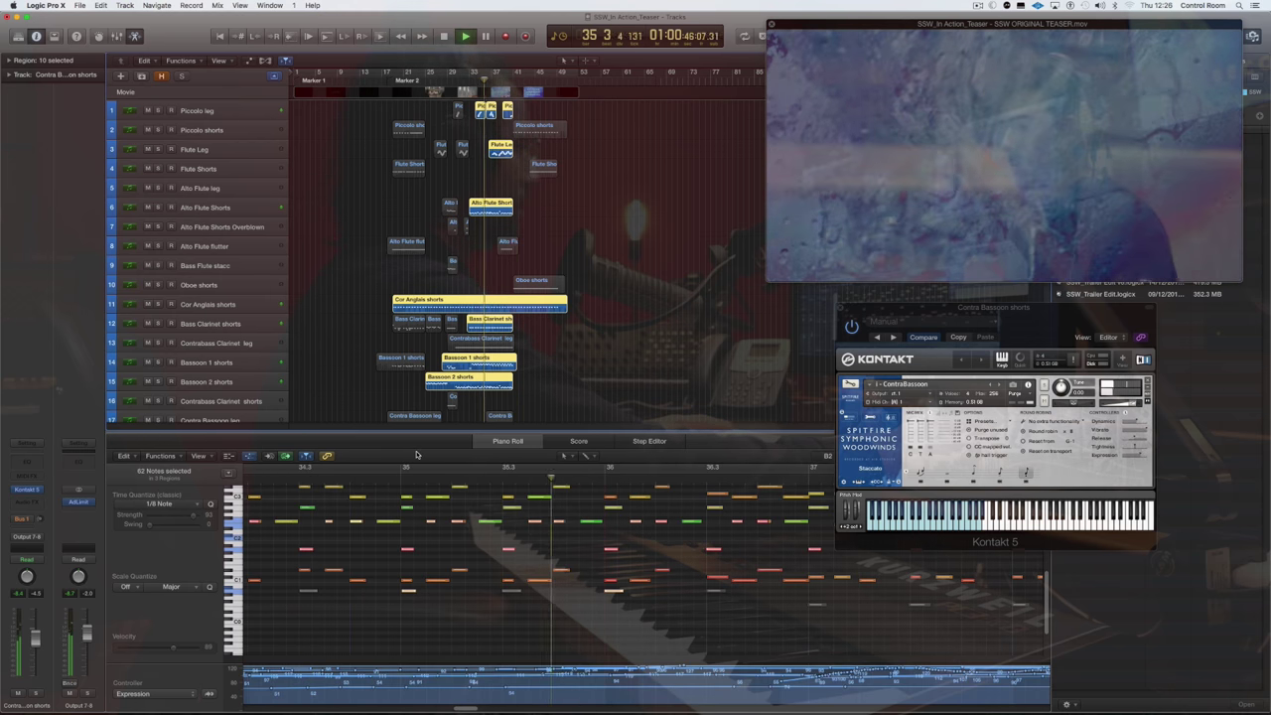
# Hide the piano roll and add the Contrabass Clarinet leg and second Contra Bassoon leg regions to the selection
pyautogui.press('p')
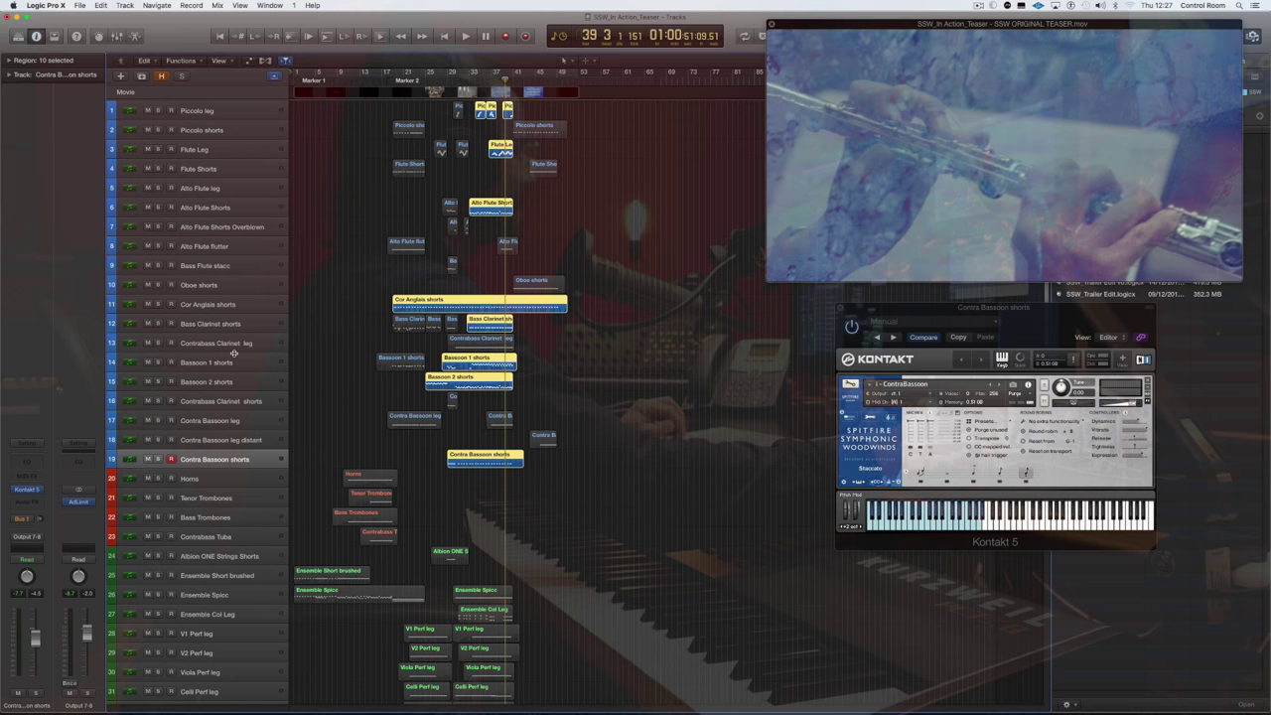
pyautogui.keyDown('shift'); pyautogui.click(500, 419); pyautogui.keyUp('shift')
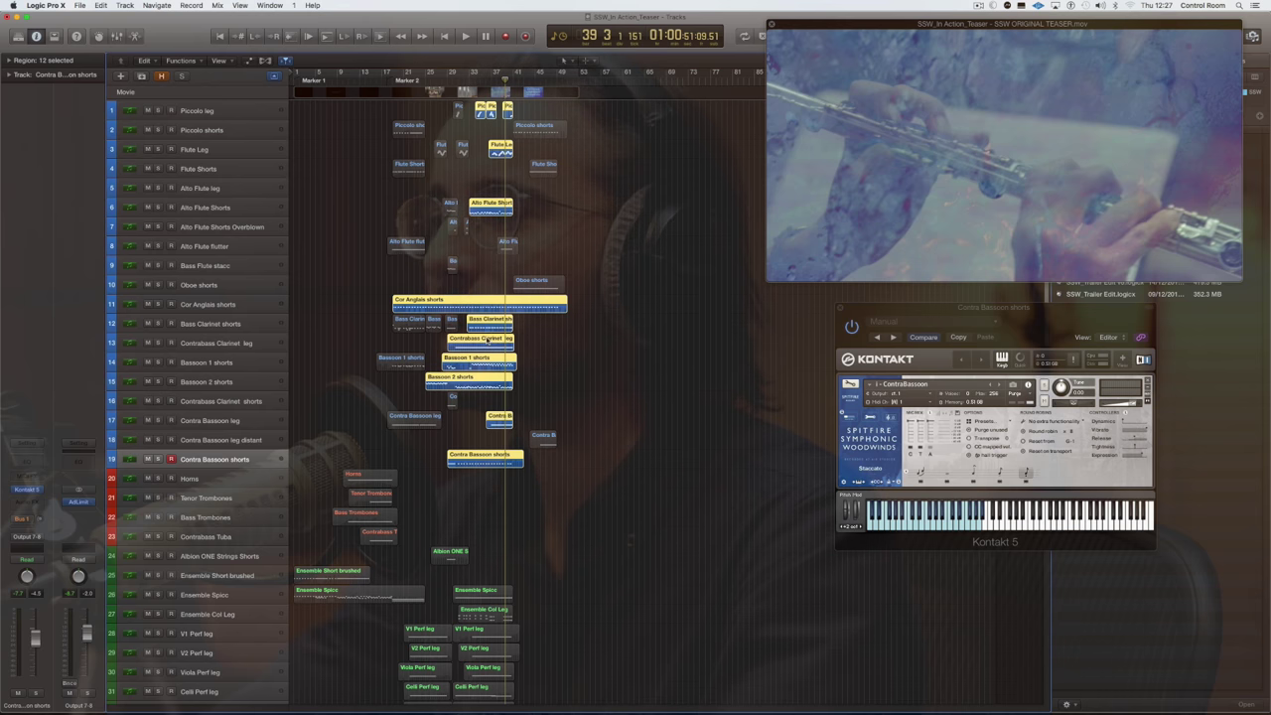
# Solo the Contra Bassoon leg track alongside the Contrabass Clarinet leg and string Perf leg tracks and play them
pyautogui.scroll(-3, 467, 338)
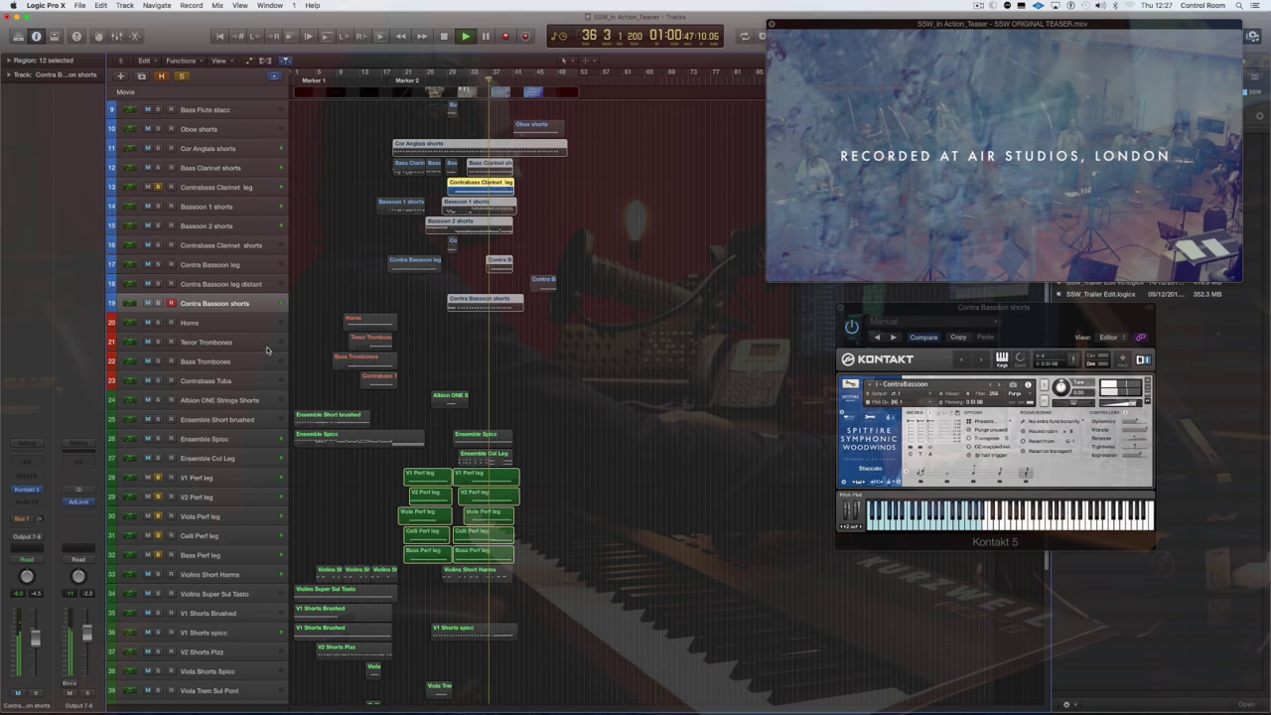
pyautogui.click(158, 264)
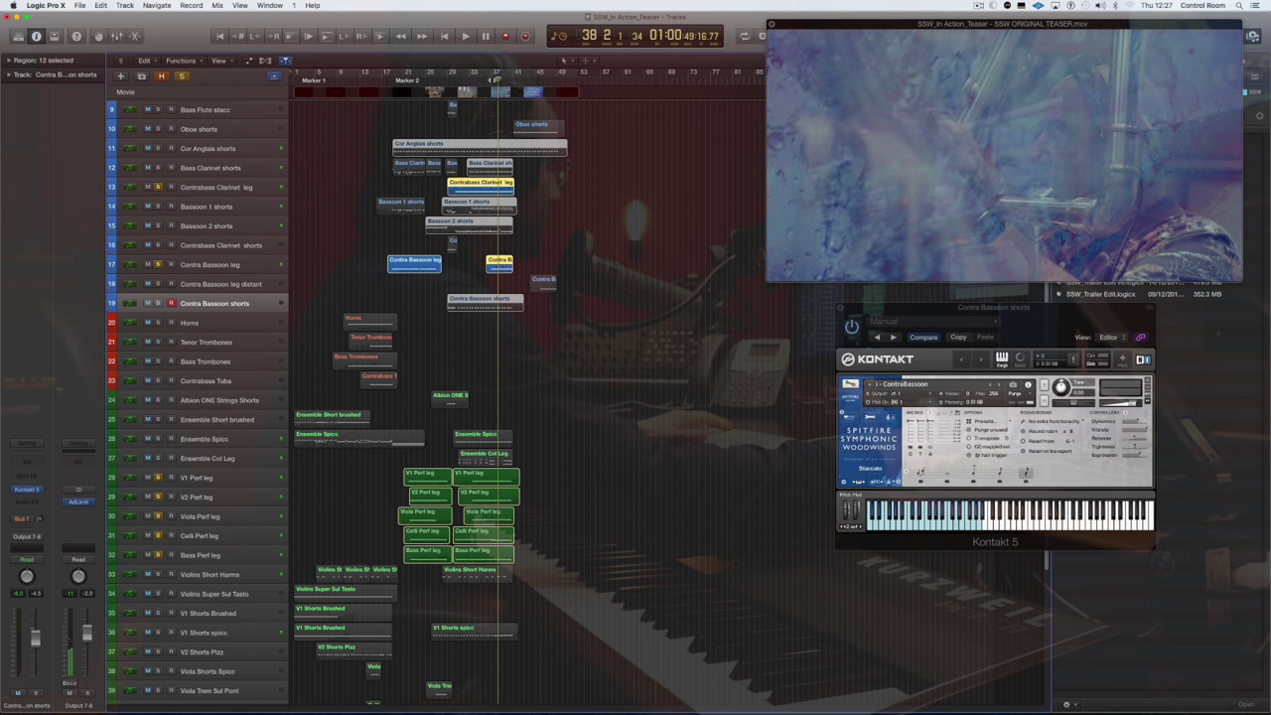
pyautogui.press('space')
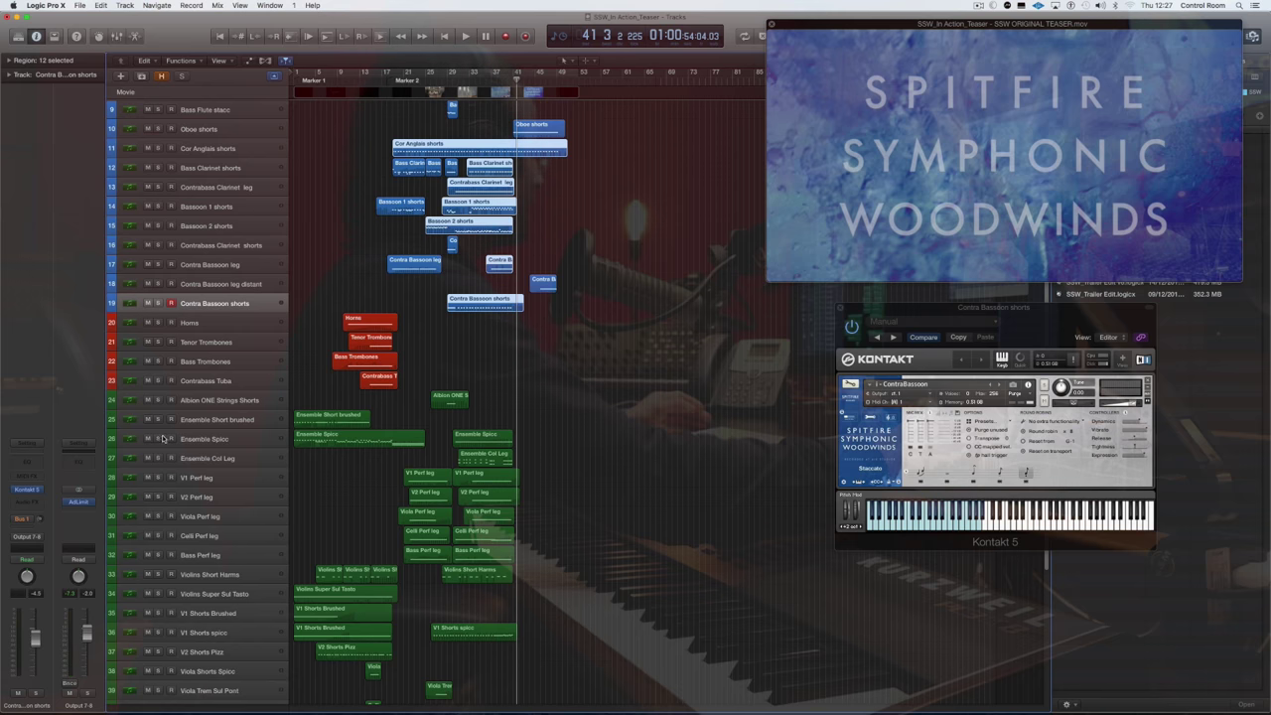
# Solo the Ensemble Spicc track, select the Bassoon 2 shorts region, and toggle that track's solo to compare the two during playback
pyautogui.click(158, 438)
pyautogui.keyDown('shift'); pyautogui.click(490, 210); pyautogui.keyUp('shift')
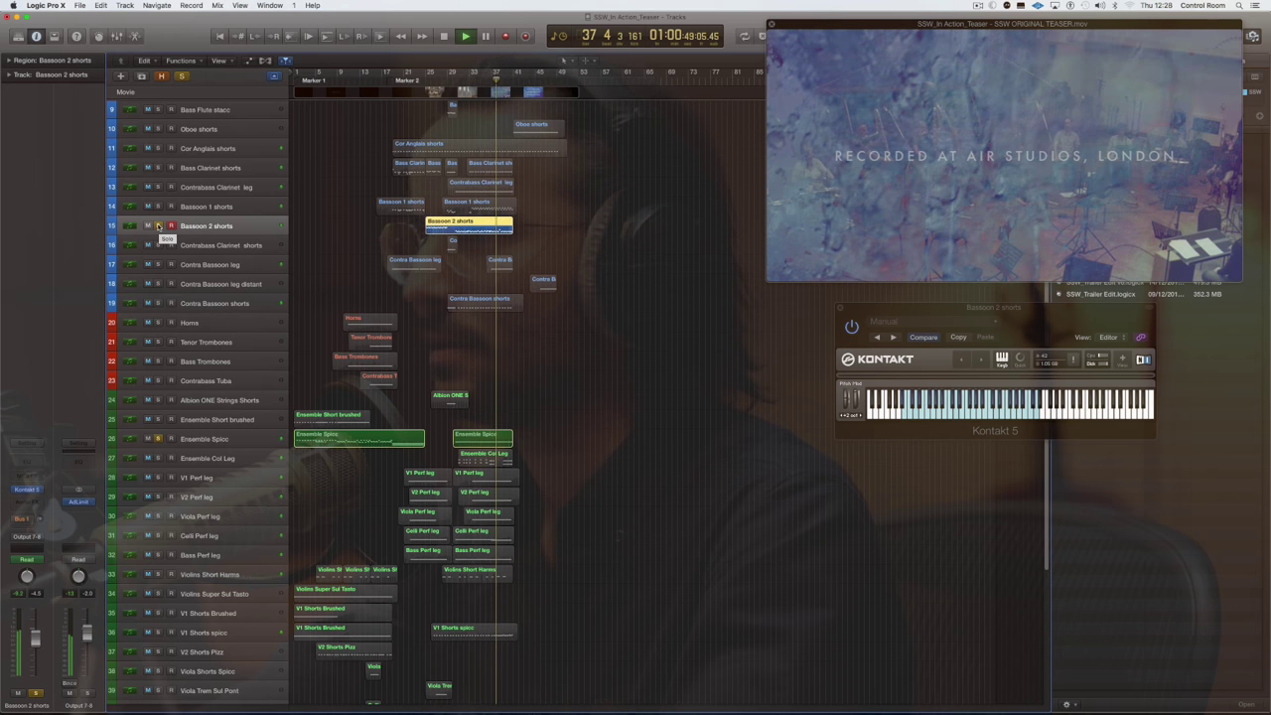
pyautogui.click(158, 227)
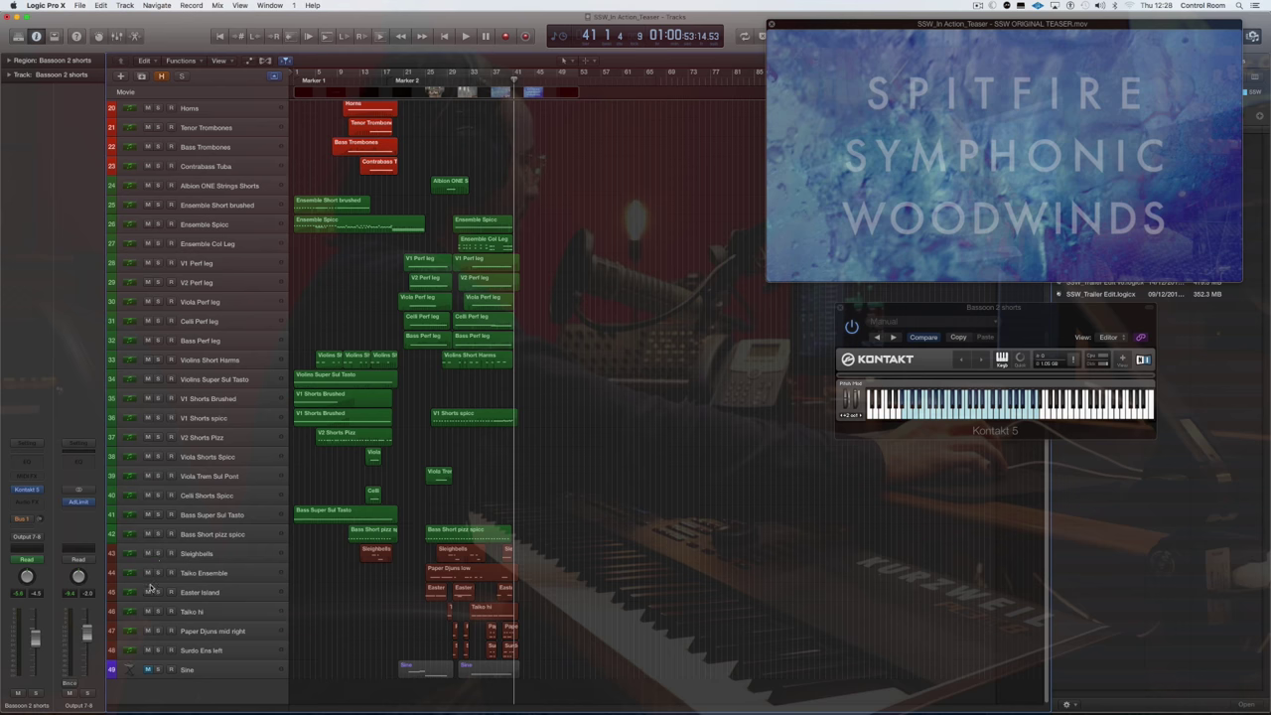
# Solo the Taiko Ensemble track and rename its Paper Djura low region after the track
pyautogui.click(198, 573)
pyautogui.rightClick(433, 578)
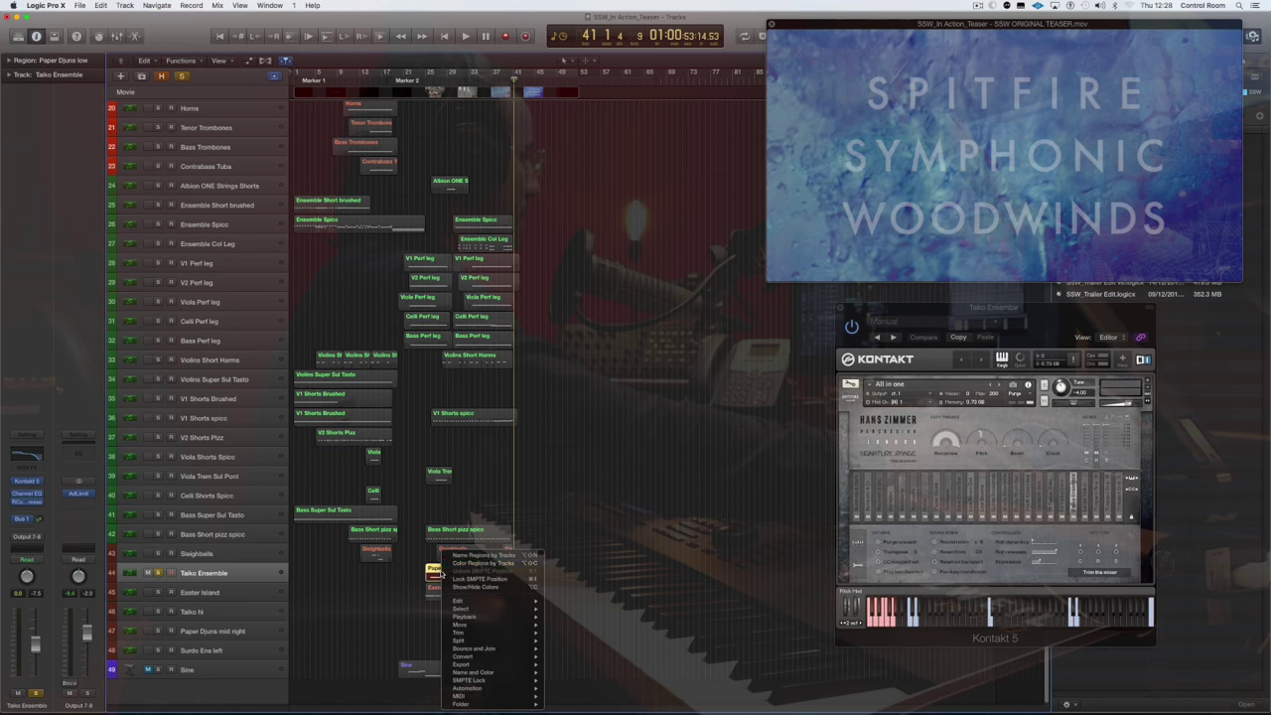
pyautogui.click(490, 557)
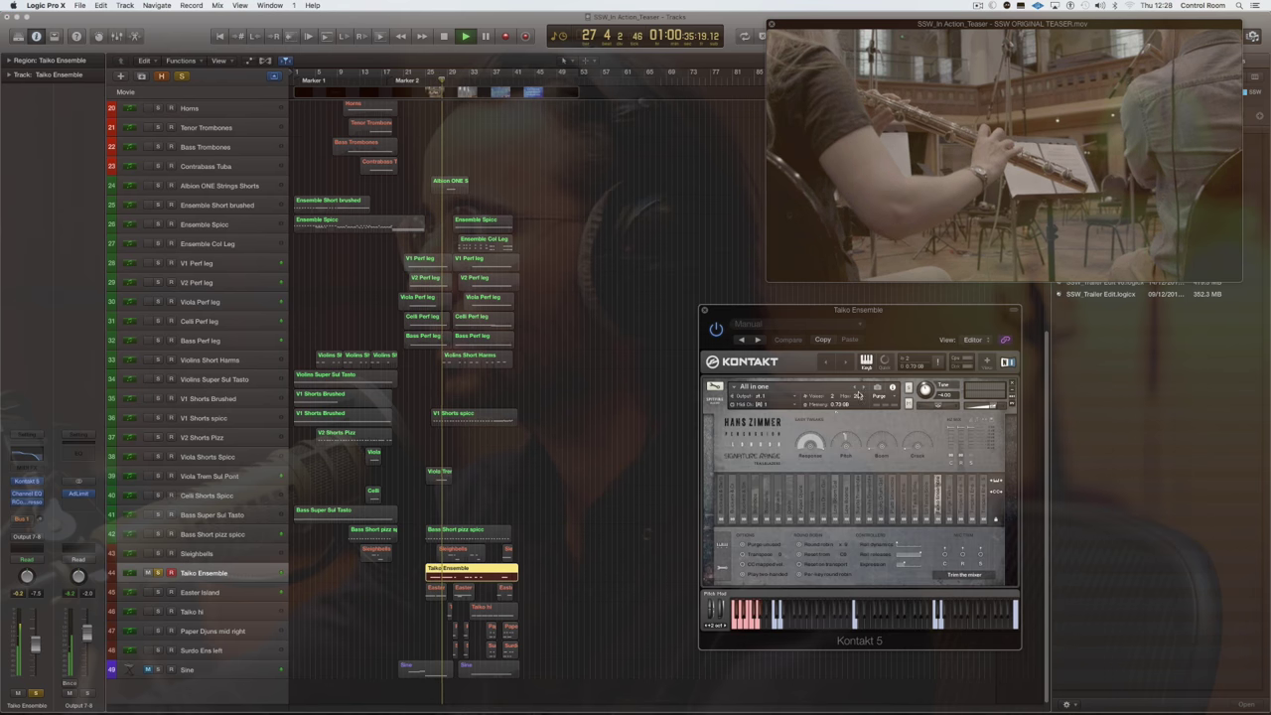
# Move the Taiko Ensemble's Kontakt window away from the arrangement, and hide and reopen it while the track plays
pyautogui.moveTo(896, 332); pyautogui.dragTo(1042, 321)
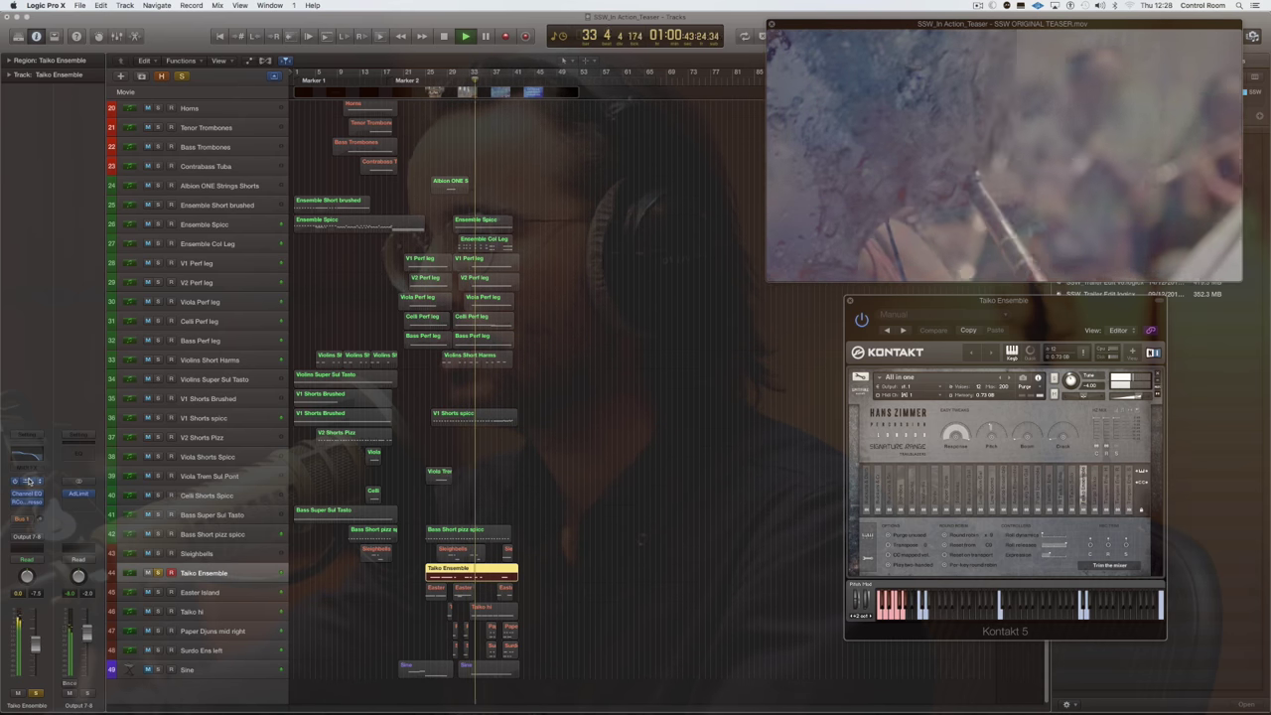
pyautogui.click(28, 481)
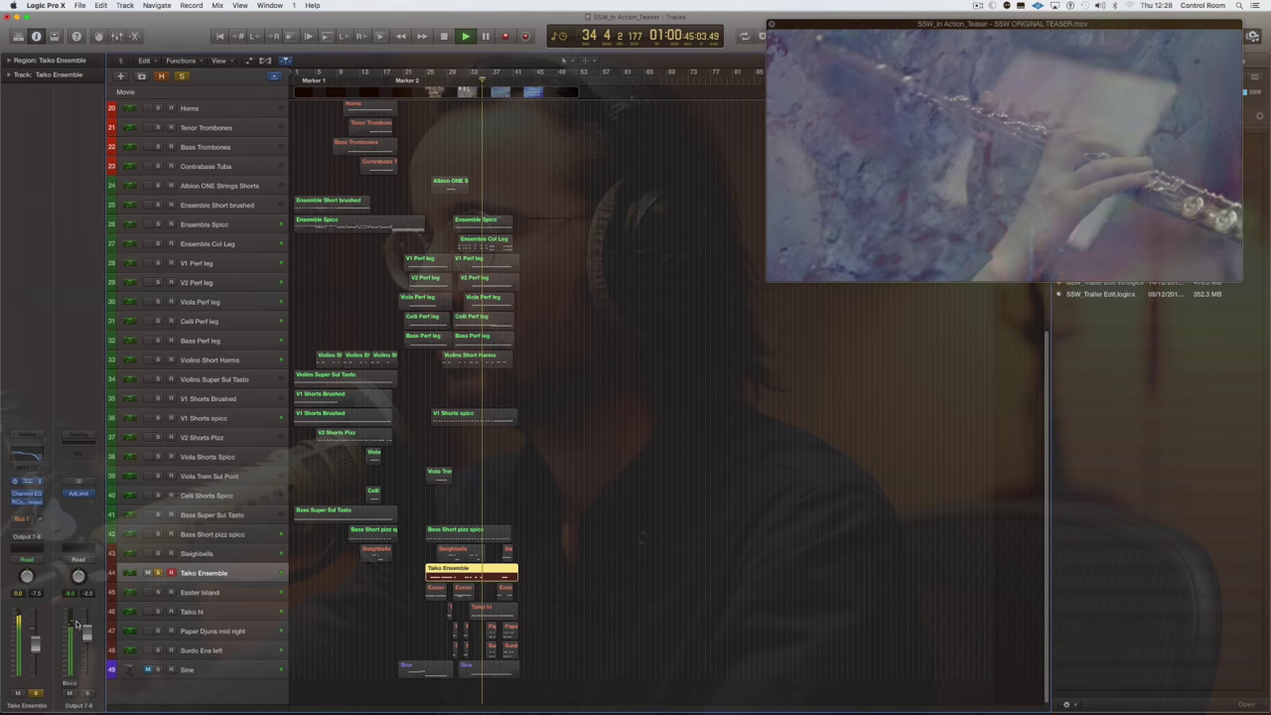
pyautogui.click(29, 481)
# Play the Taiko Ensemble from bar 26 with its Channel EQ open, comparing it bypassed and active, and close the EQ window
pyautogui.click(430, 81)
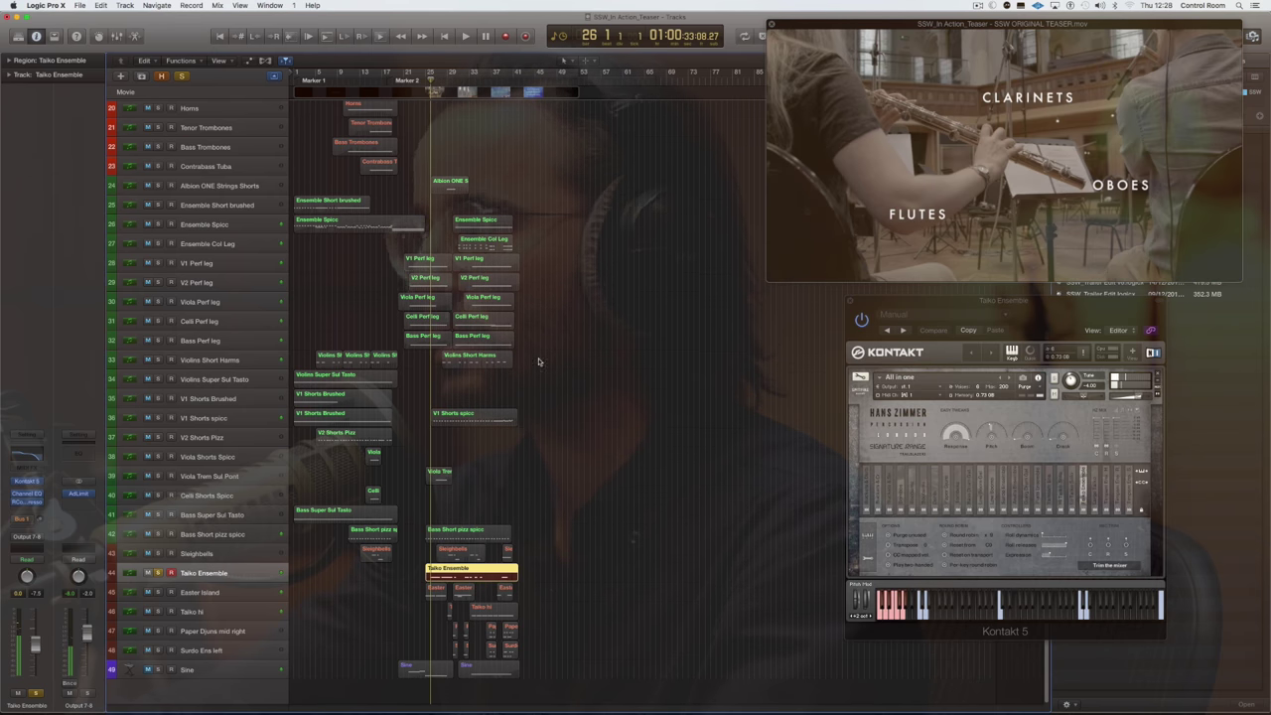
pyautogui.click(27, 493)
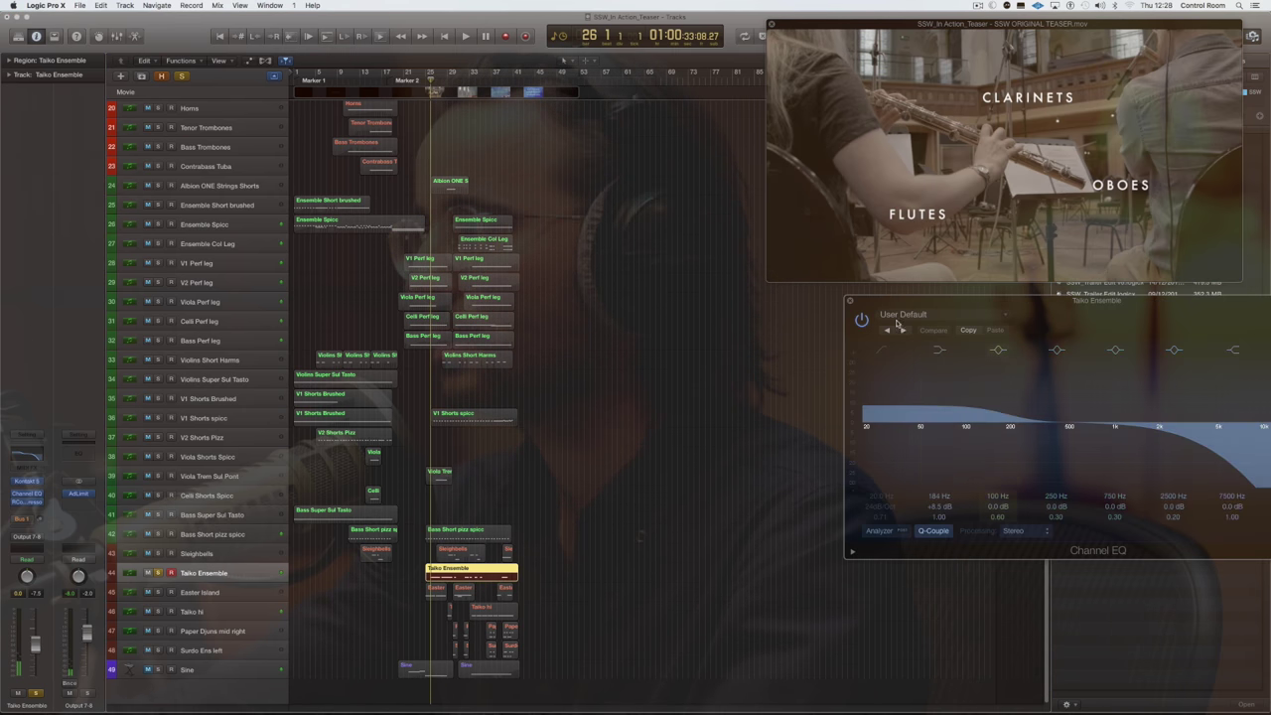
pyautogui.press('space')
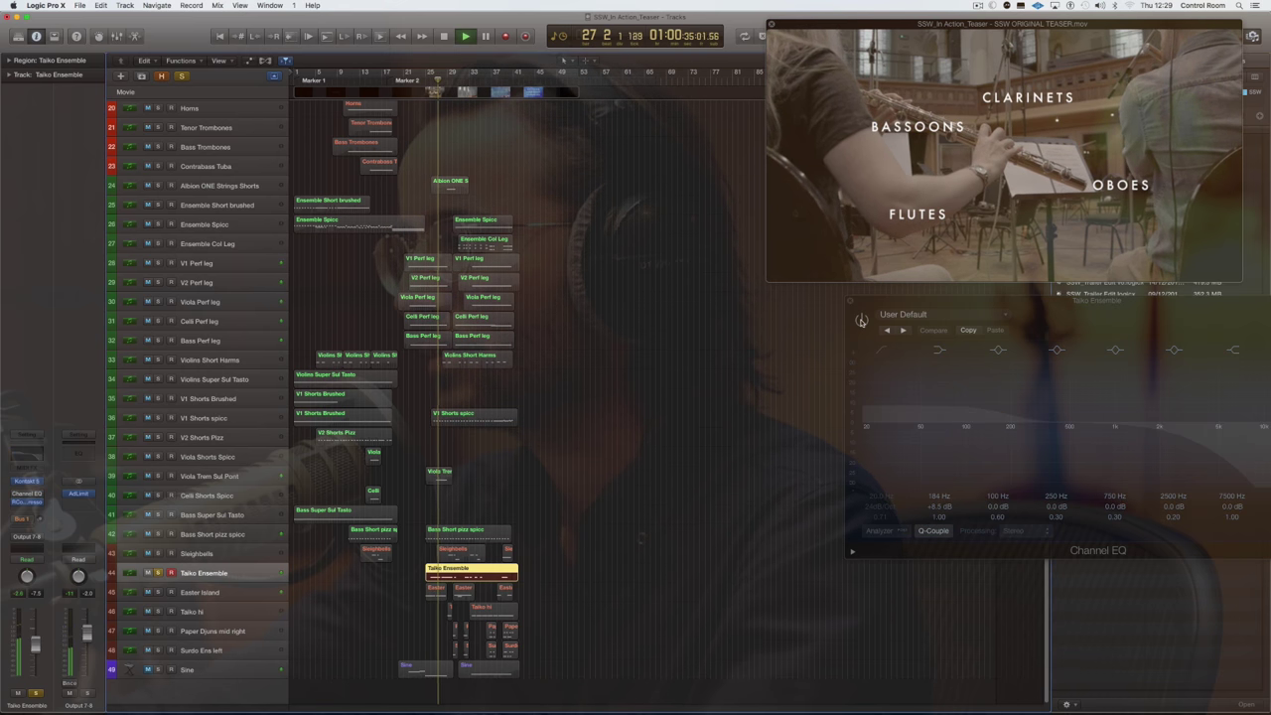
pyautogui.click(861, 320)
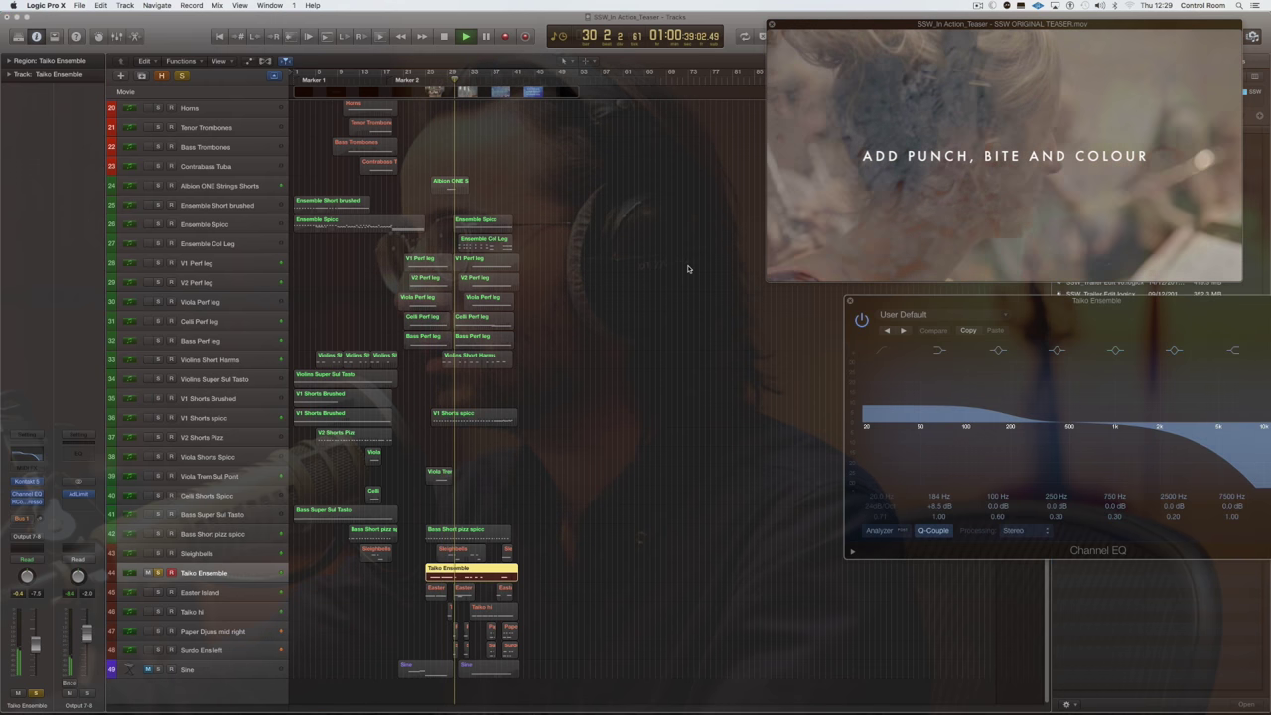
pyautogui.click(850, 299)
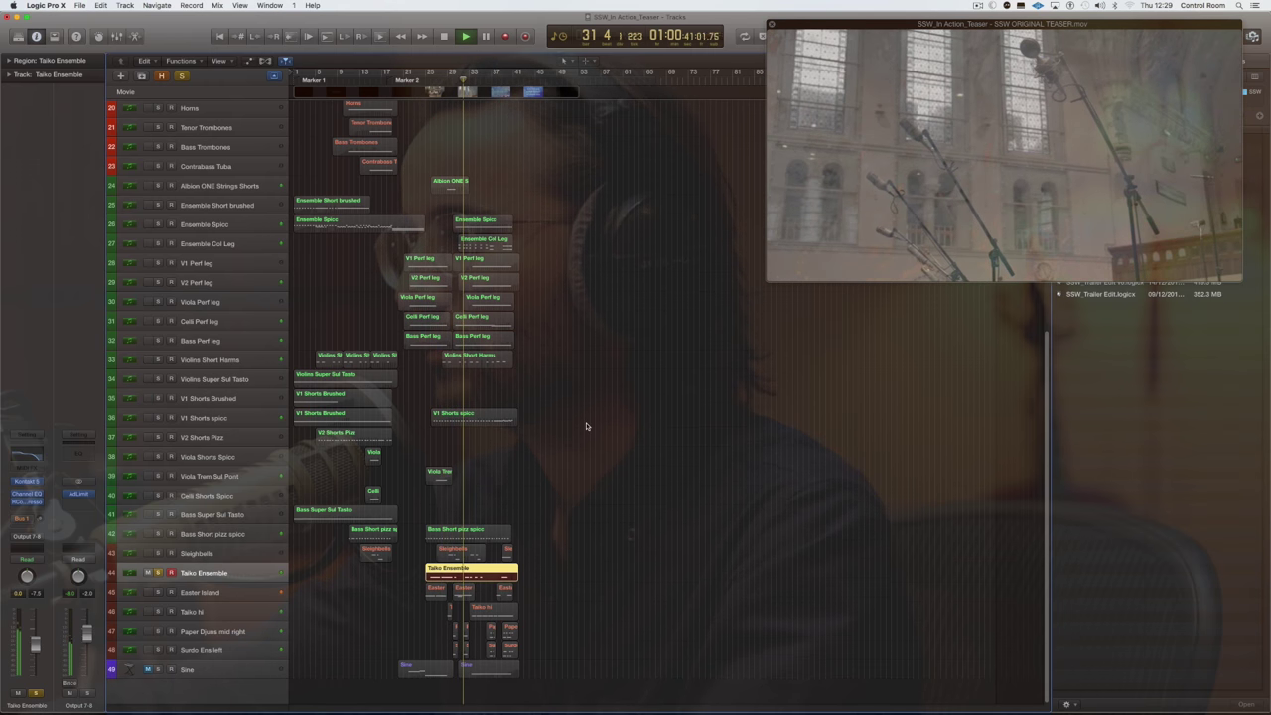
# Switch the solo from Taiko Ensemble to the Easter Island track and return the playhead to around bar 26
pyautogui.click(587, 429)
pyautogui.click(157, 573)
pyautogui.click(223, 593)
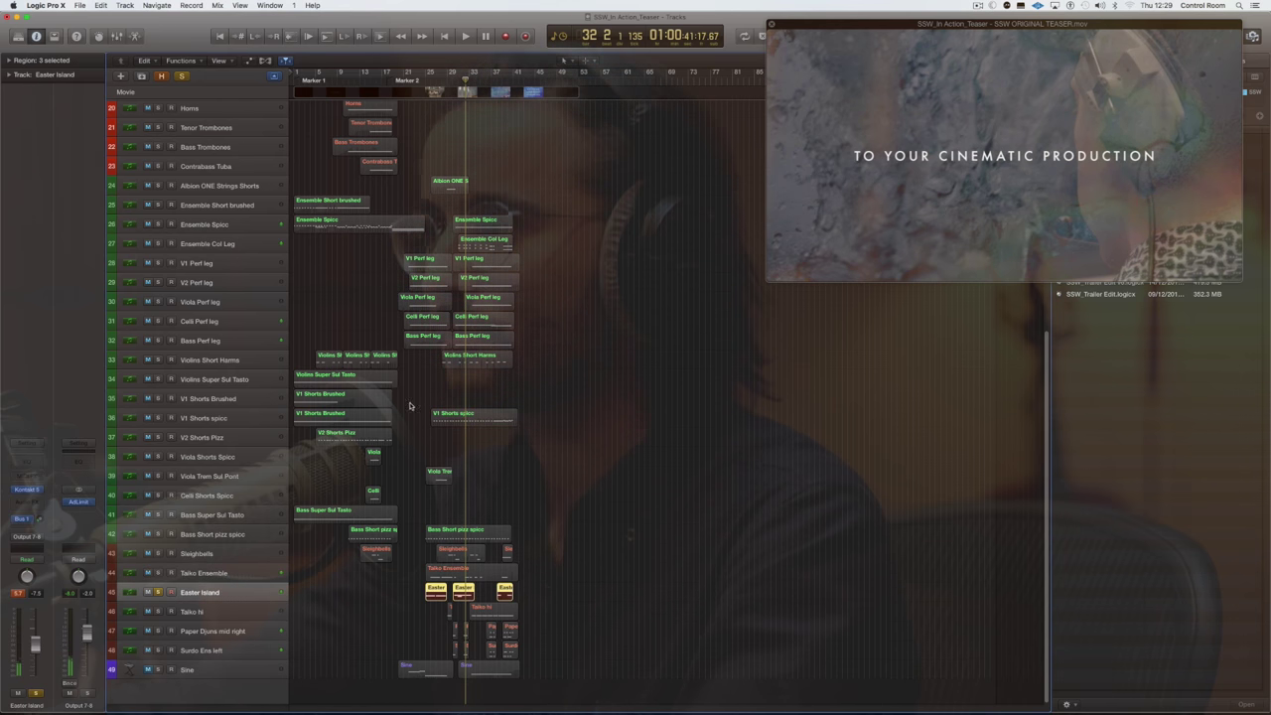
pyautogui.click(431, 81)
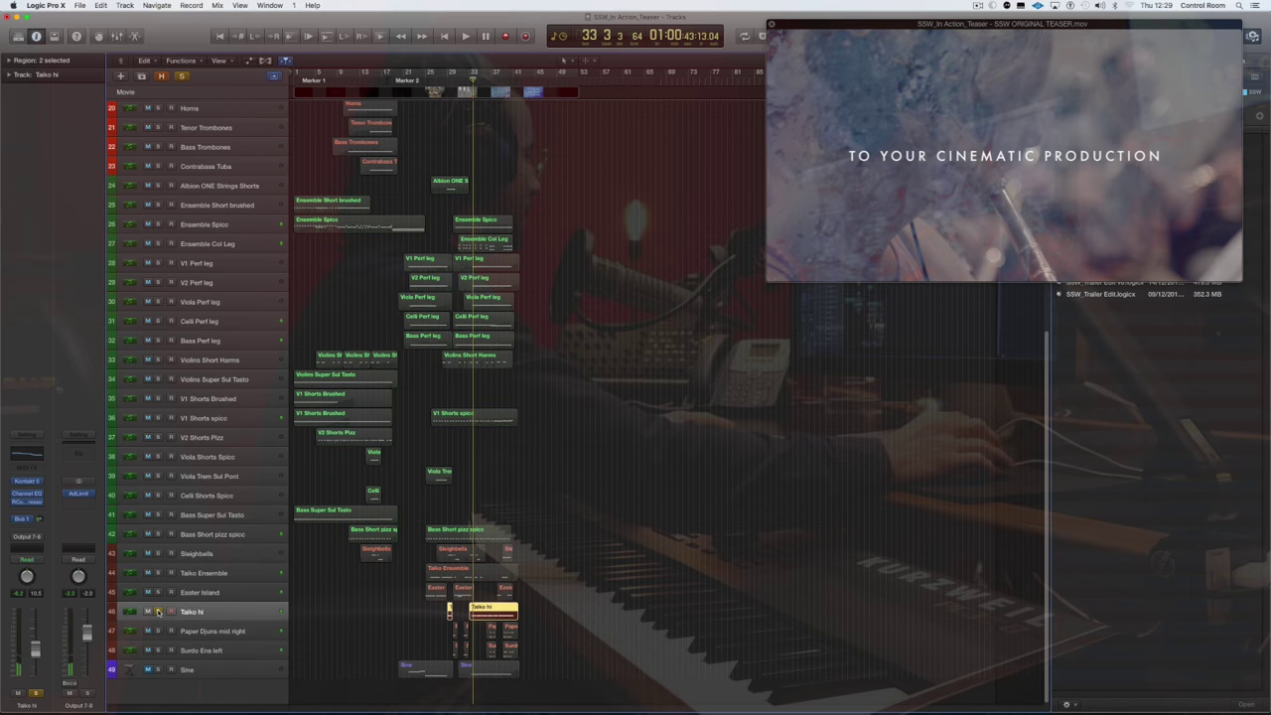
# Open the Taiko hi track's Channel EQ, move its window clear of the track list, and play the soloed track from bar 32
pyautogui.click(15, 453)
pyautogui.moveTo(96, 260); pyautogui.dragTo(634, 422)
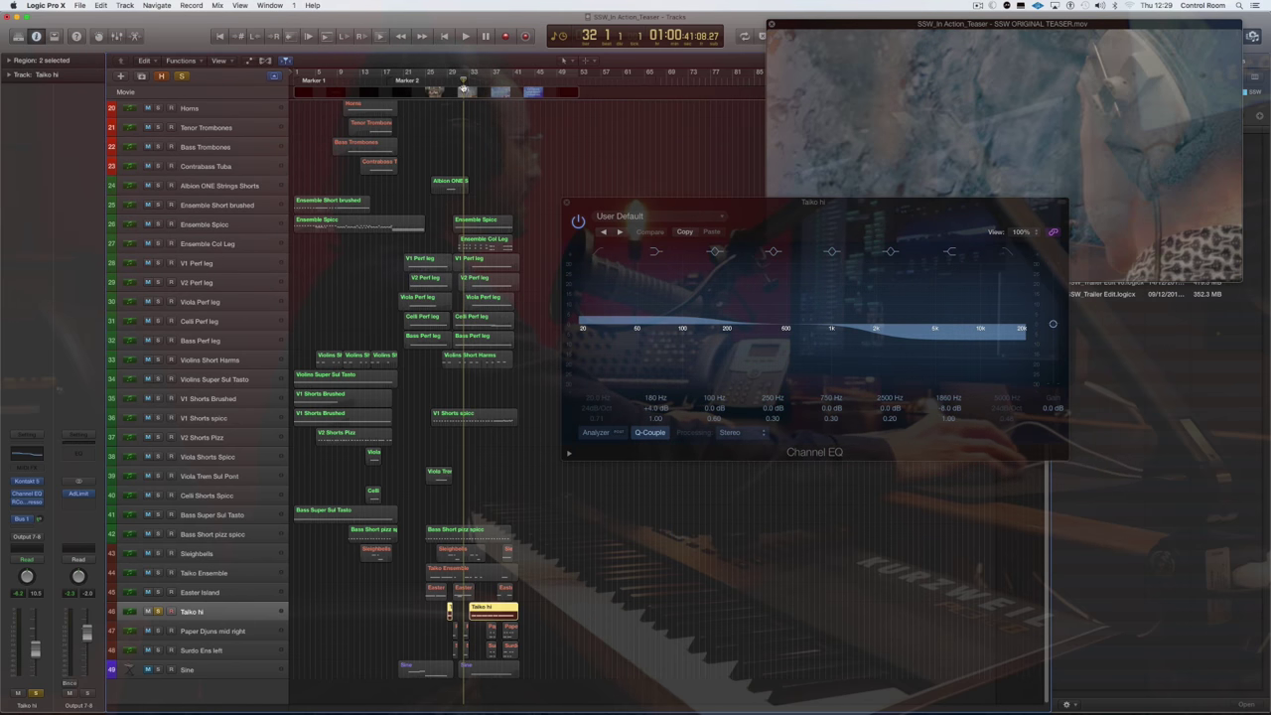
pyautogui.press('space')
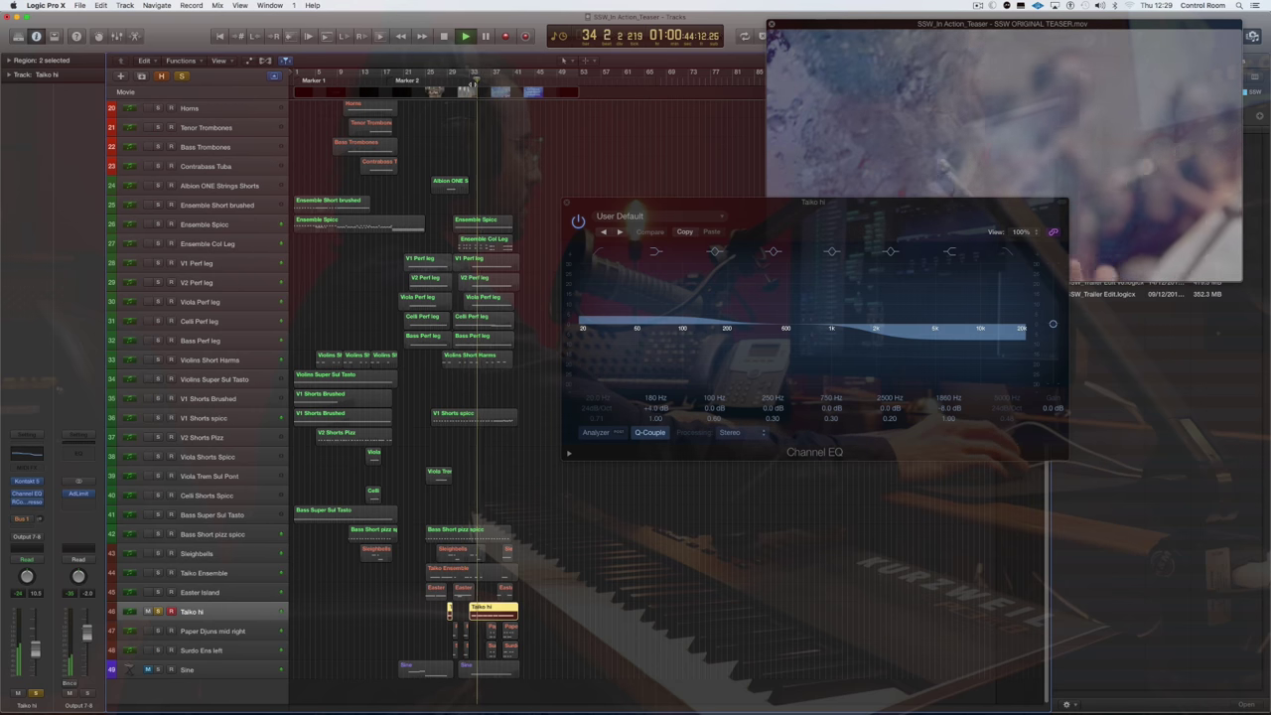